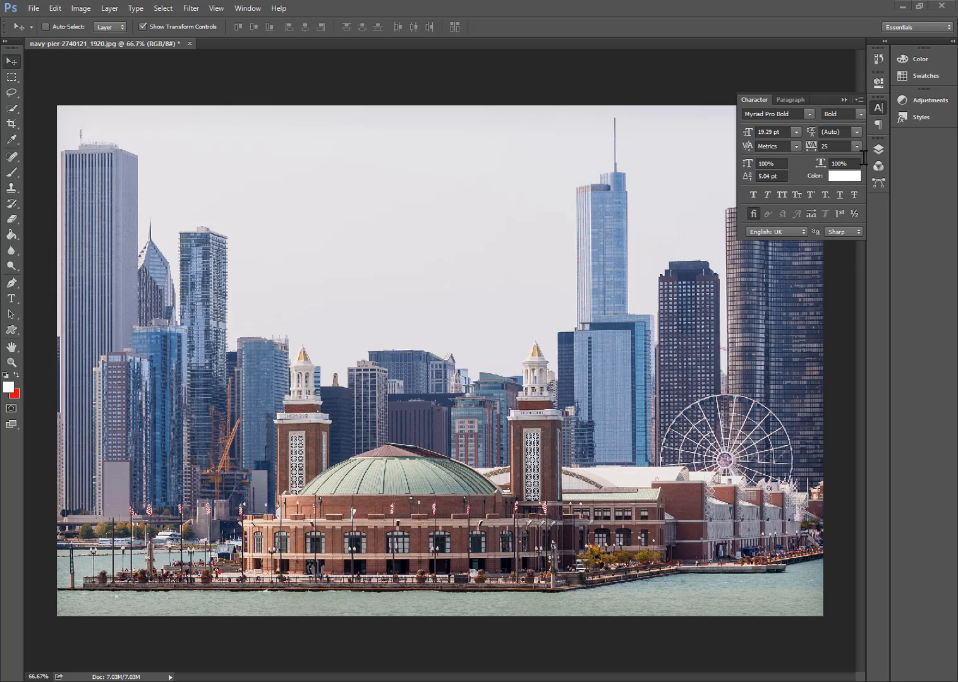
- Add a white text layer reading BEHIND in the sky above the skyline
{"action": "left_click", "coordinate": [878, 149]}
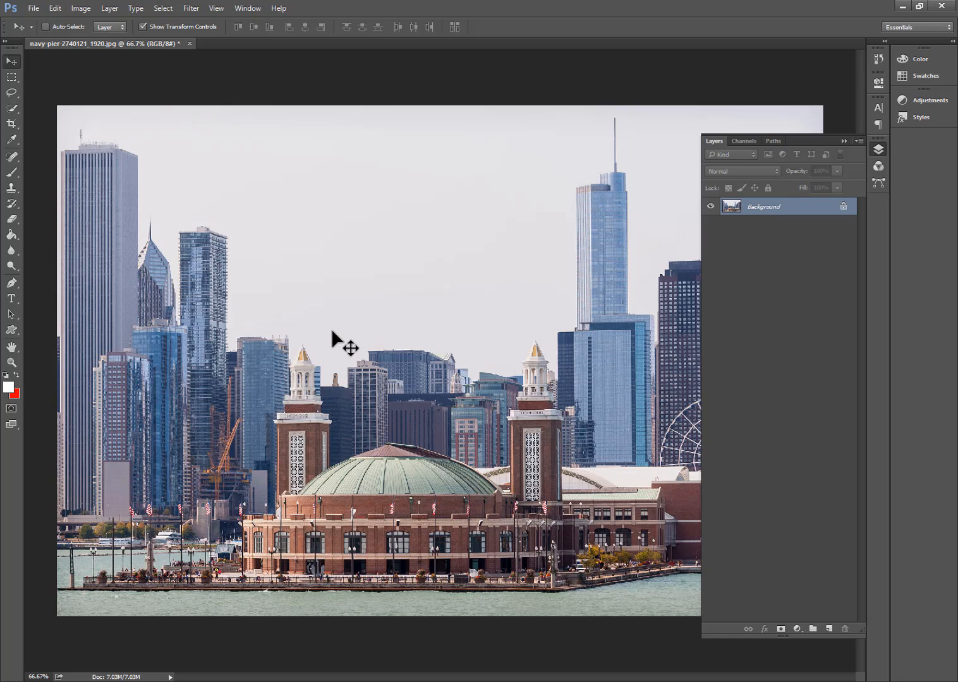
{"action": "left_click", "coordinate": [13, 299]}
{"action": "left_click", "coordinate": [295, 246]}
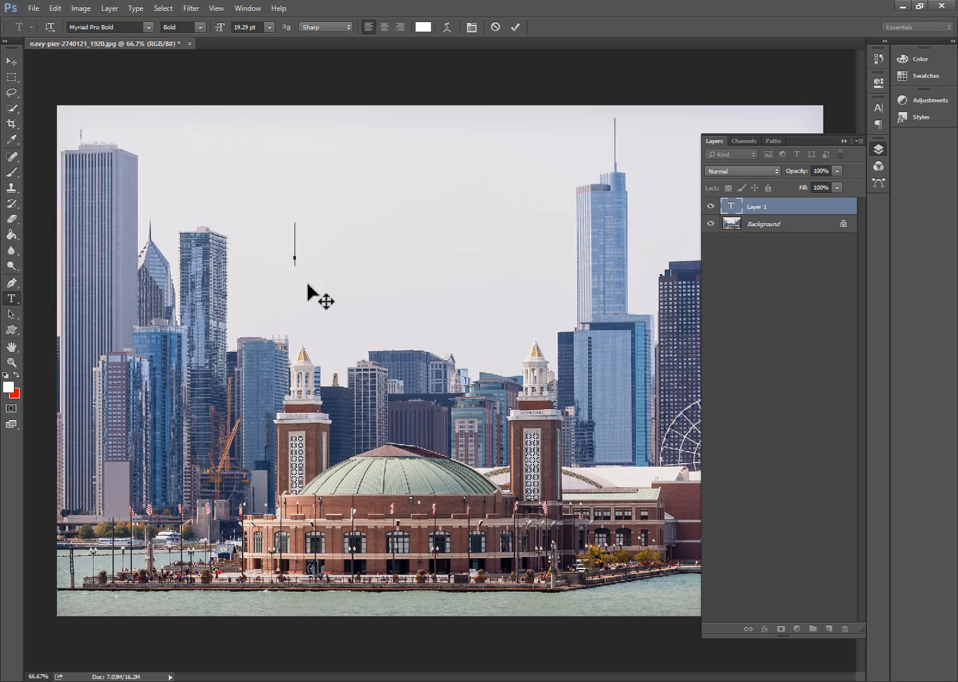
{"action": "type", "text": "BEH"}
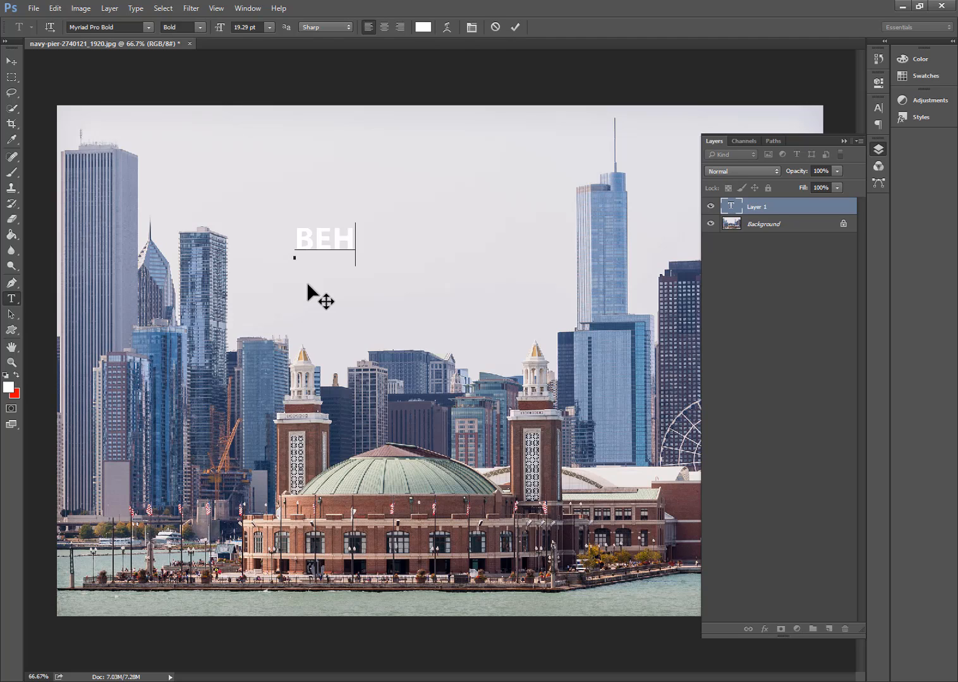
{"action": "type", "text": "IND"}
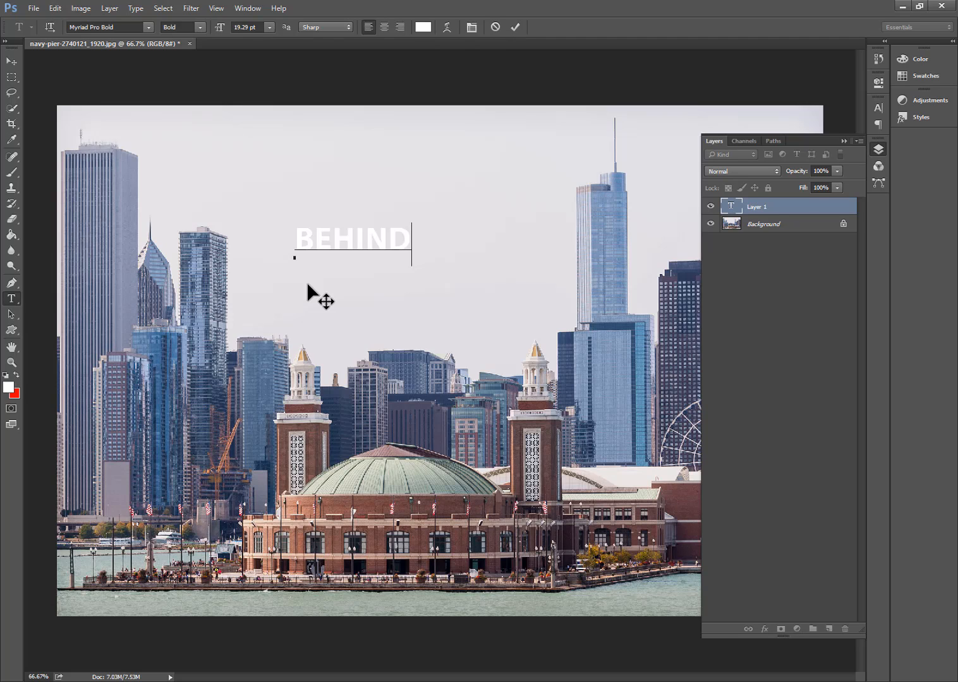
{"action": "left_click", "coordinate": [514, 27]}
- Increase the BEHIND text's font size to 72 pt
{"action": "left_click", "coordinate": [269, 27]}
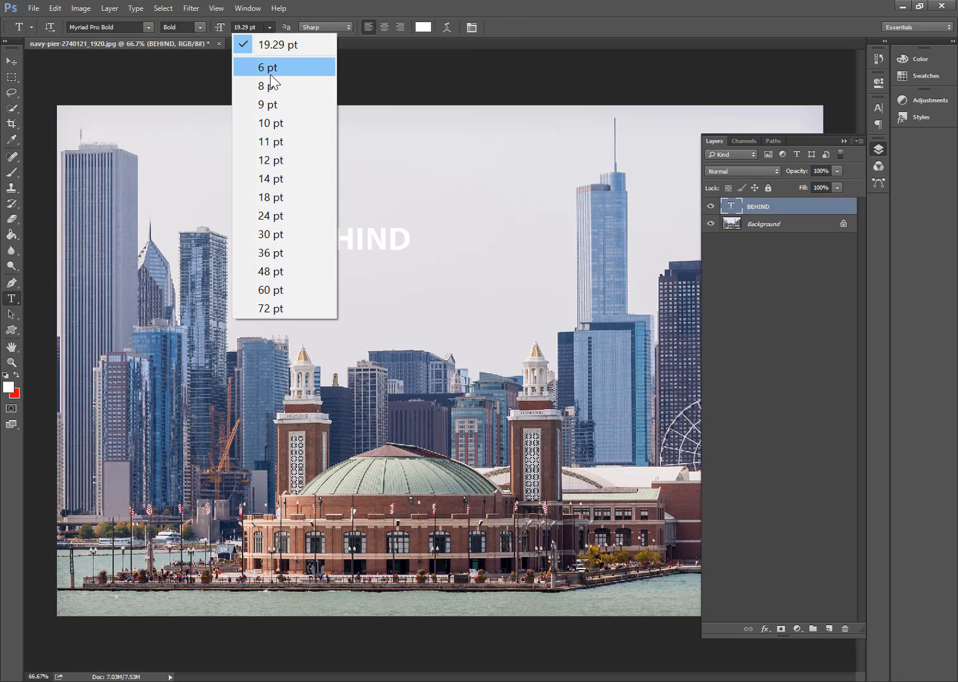
{"action": "left_click", "coordinate": [278, 252]}
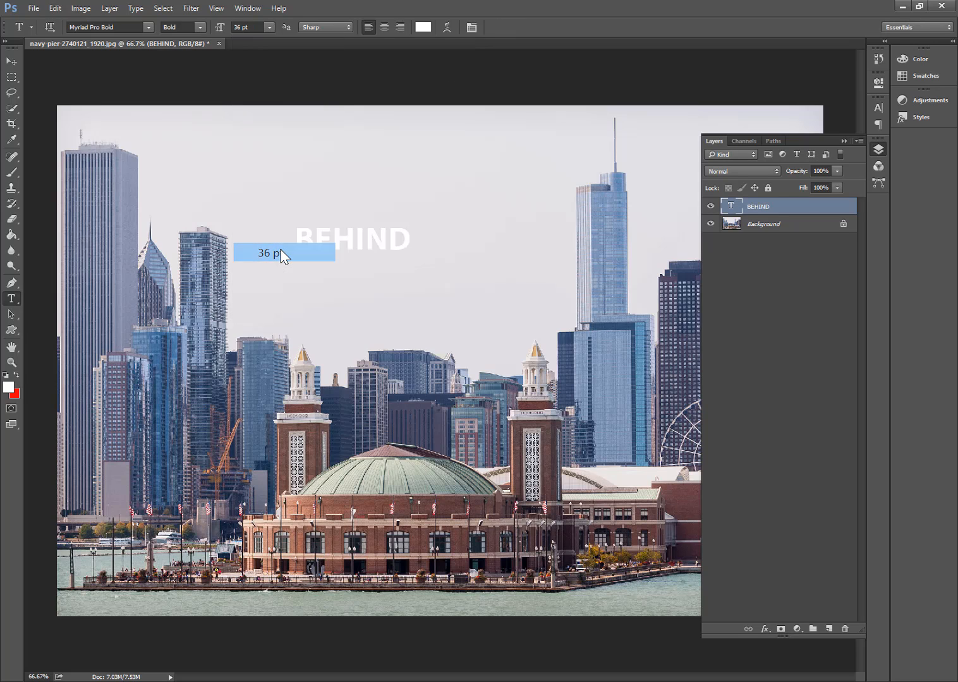
{"action": "left_click", "coordinate": [269, 28]}
{"action": "left_click", "coordinate": [274, 312]}
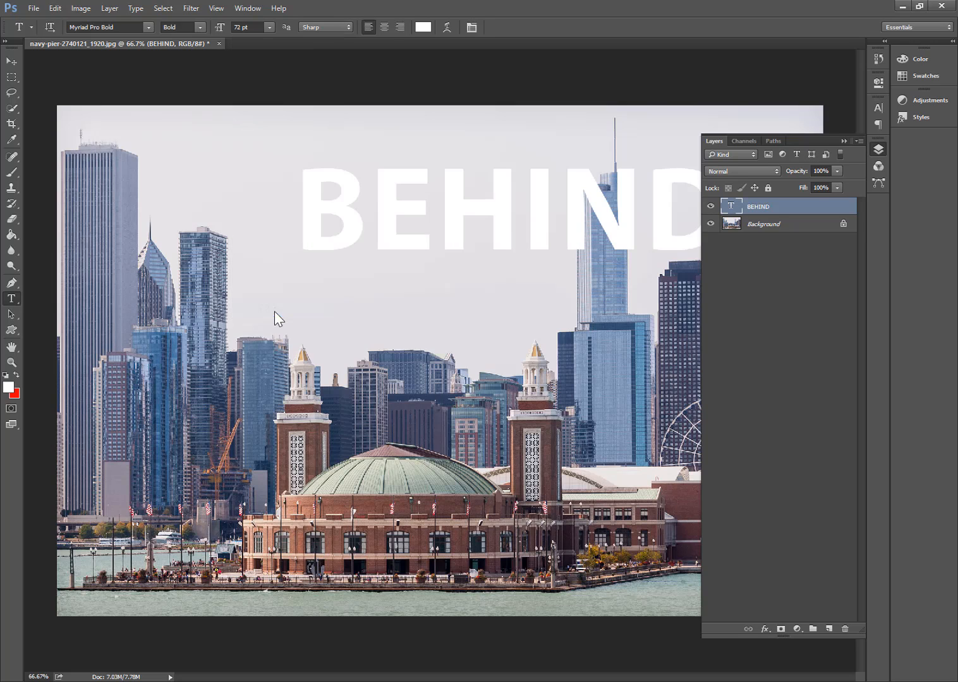
- Move the BEHIND text so it spans the sky between the two tall towers, and hide the transform controls
{"action": "left_click", "coordinate": [11, 61]}
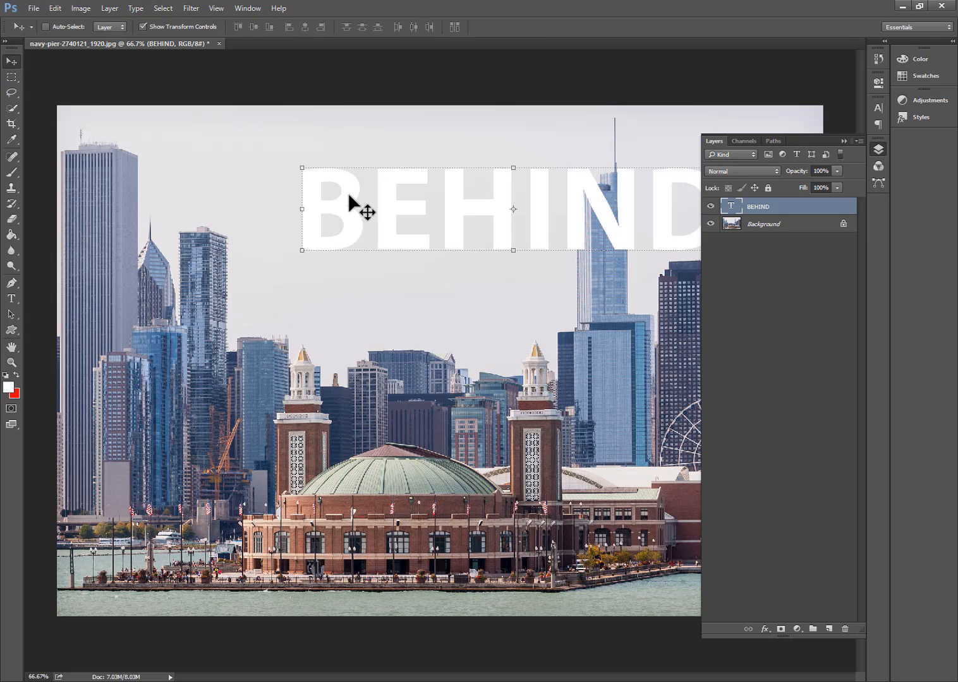
{"action": "left_click_drag", "start_coordinate": [349, 196], "coordinate": [231, 227]}
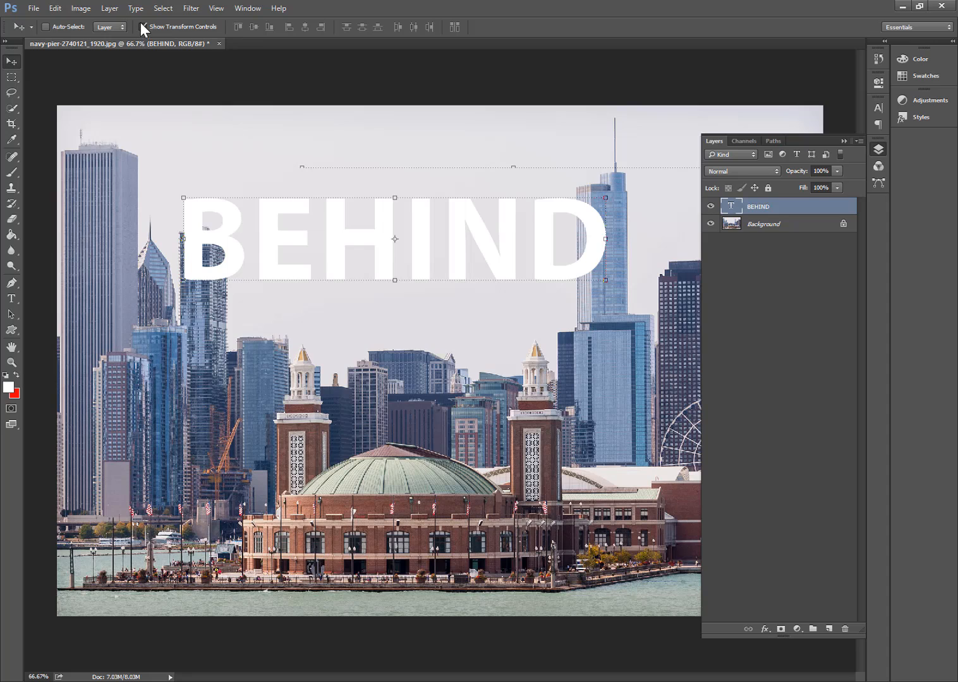
{"action": "left_click", "coordinate": [142, 26]}
- Scale the BEHIND text proportionally to about 126% and position it so its outer letters overlap the skyscrapers
{"action": "key", "text": "ctrl+t"}
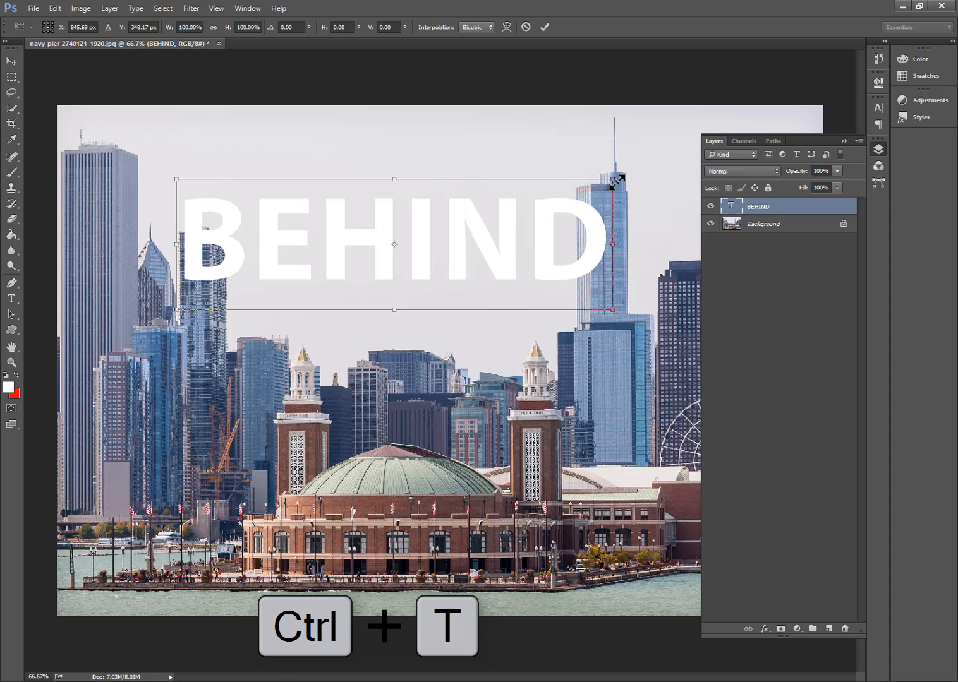
{"action": "left_click_drag", "start_coordinate": [612, 181], "coordinate": [711, 104]}
{"action": "left_click_drag", "start_coordinate": [508, 219], "coordinate": [494, 238]}
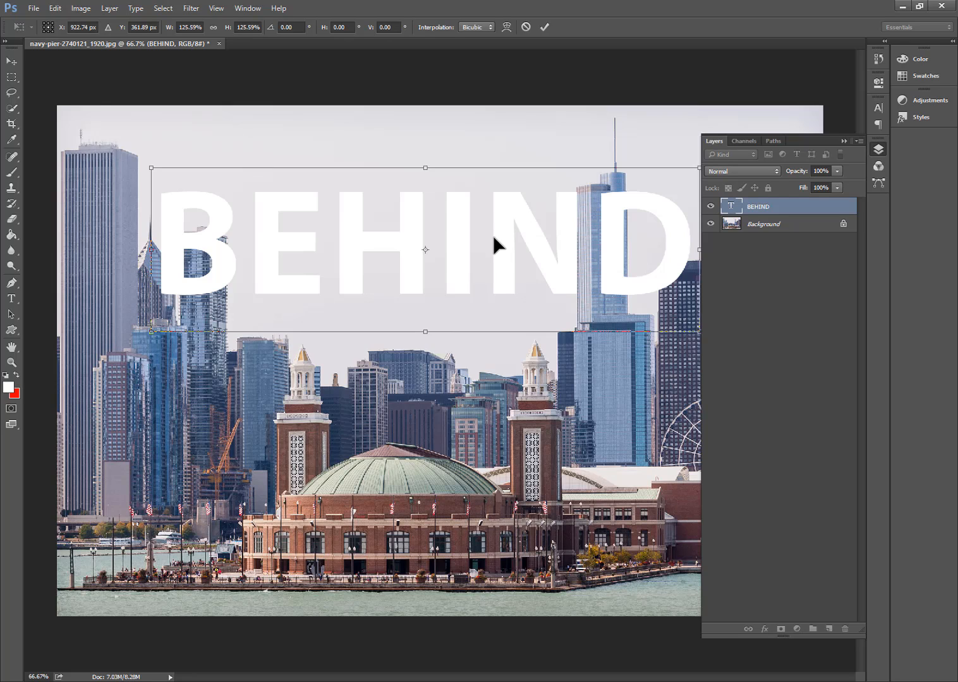
{"action": "mouse_move", "coordinate": [509, 238]}
{"action": "left_mouse_down"}
{"action": "mouse_move", "coordinate": [501, 237]}
{"action": "mouse_move", "coordinate": [511, 231]}
{"action": "left_mouse_up"}
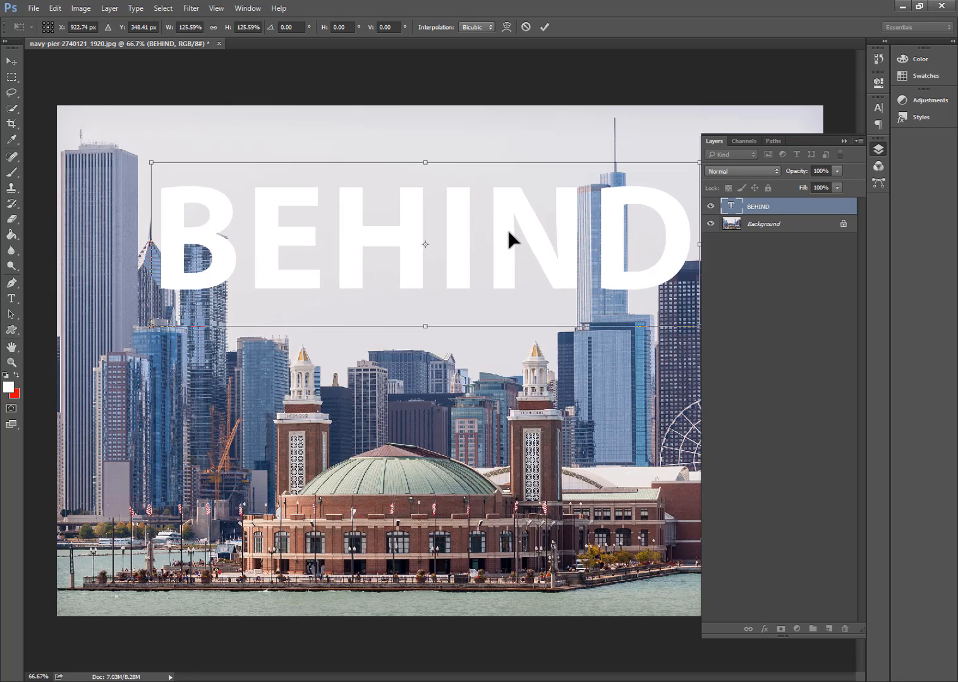
{"action": "left_click", "coordinate": [543, 27]}
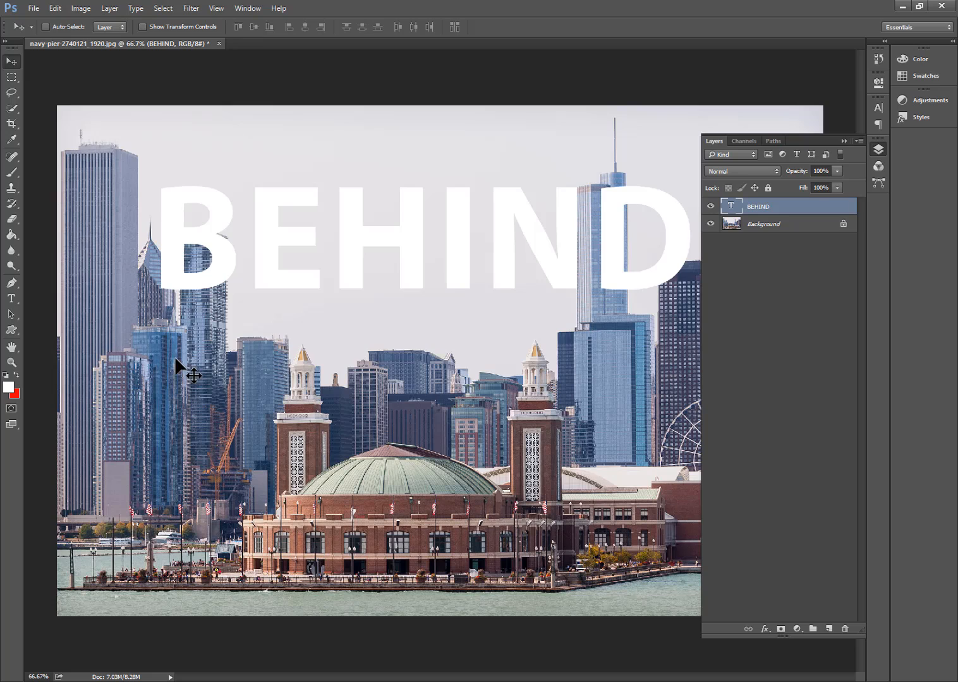
- Add a layer mask to the BEHIND text layer and ready the Brush tool with black as foreground colour
{"action": "left_click", "coordinate": [781, 630]}
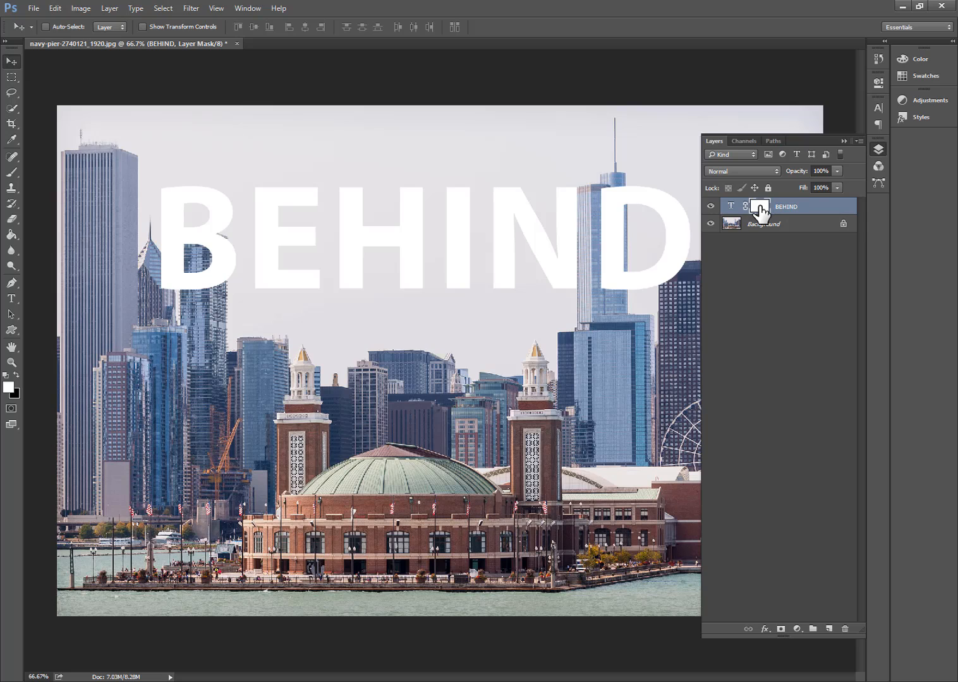
{"action": "left_click", "coordinate": [16, 374]}
{"action": "left_click", "coordinate": [12, 173]}
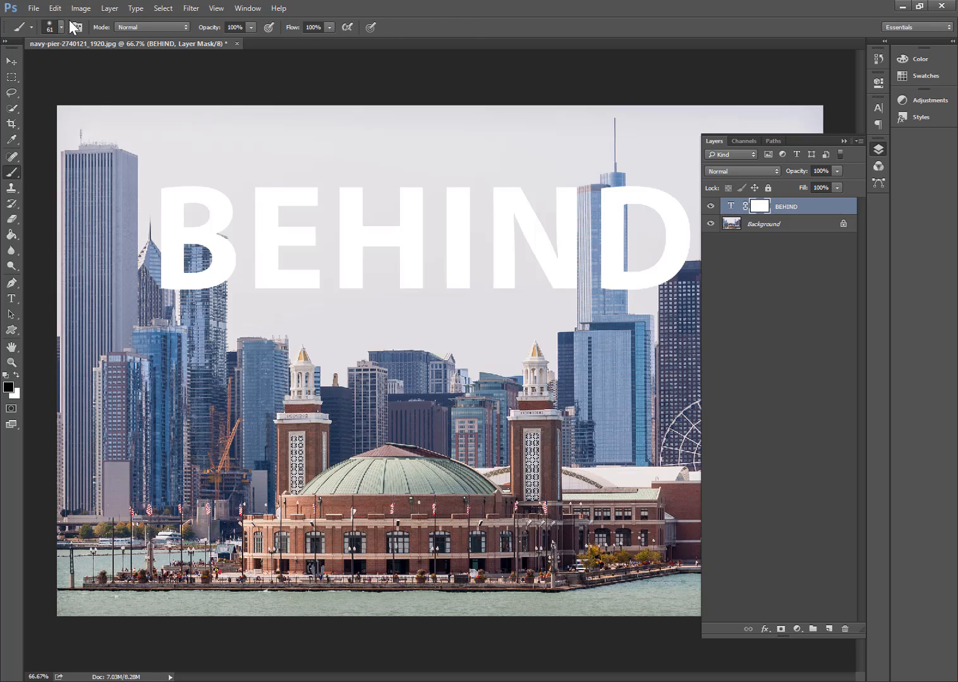
- Choose the soft round brush with 0% hardness and set its size to 88 px
{"action": "left_click", "coordinate": [62, 26]}
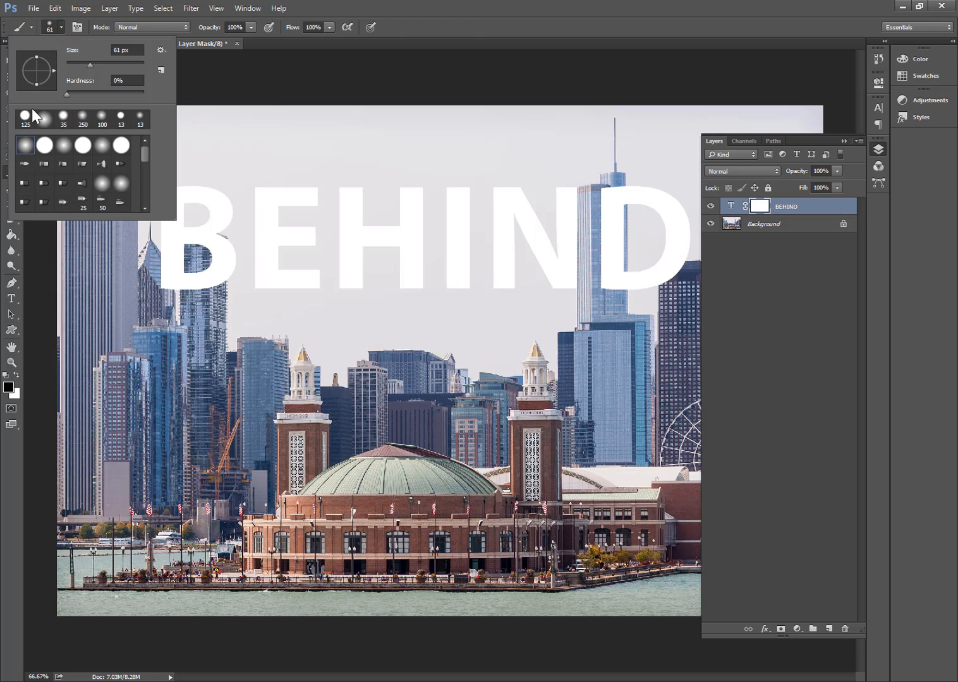
{"action": "left_click", "coordinate": [25, 147]}
{"action": "left_click", "coordinate": [66, 94]}
{"action": "left_click_drag", "start_coordinate": [88, 64], "coordinate": [100, 61]}
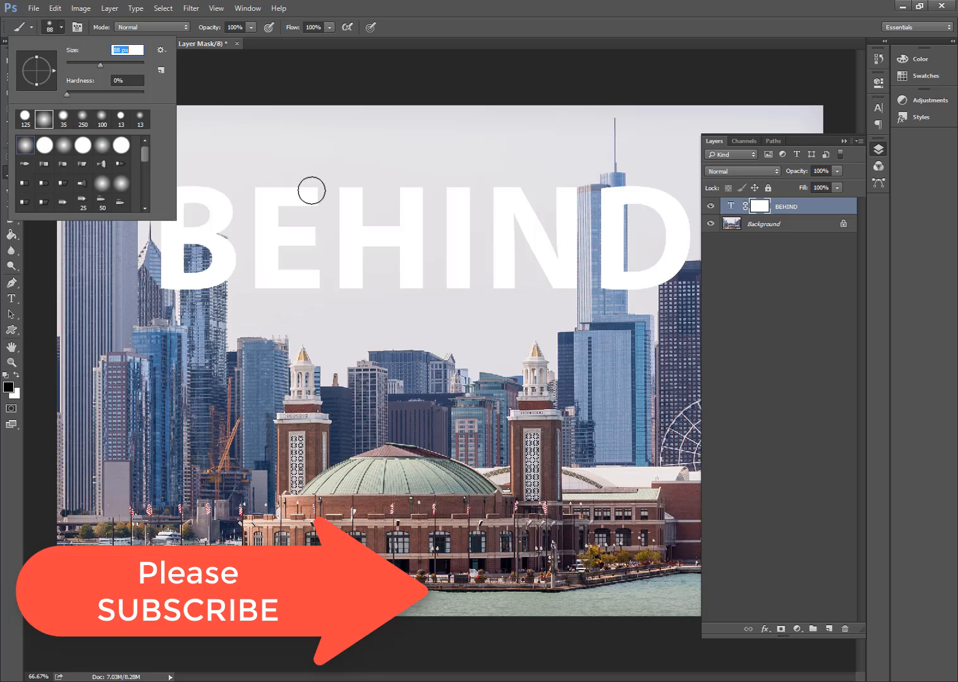
{"action": "left_click", "coordinate": [210, 326]}
- Lower the text layer's opacity to 46% and mask the letter B off the skyscraper it overlaps
{"action": "left_click_drag", "start_coordinate": [201, 251], "coordinate": [233, 258]}
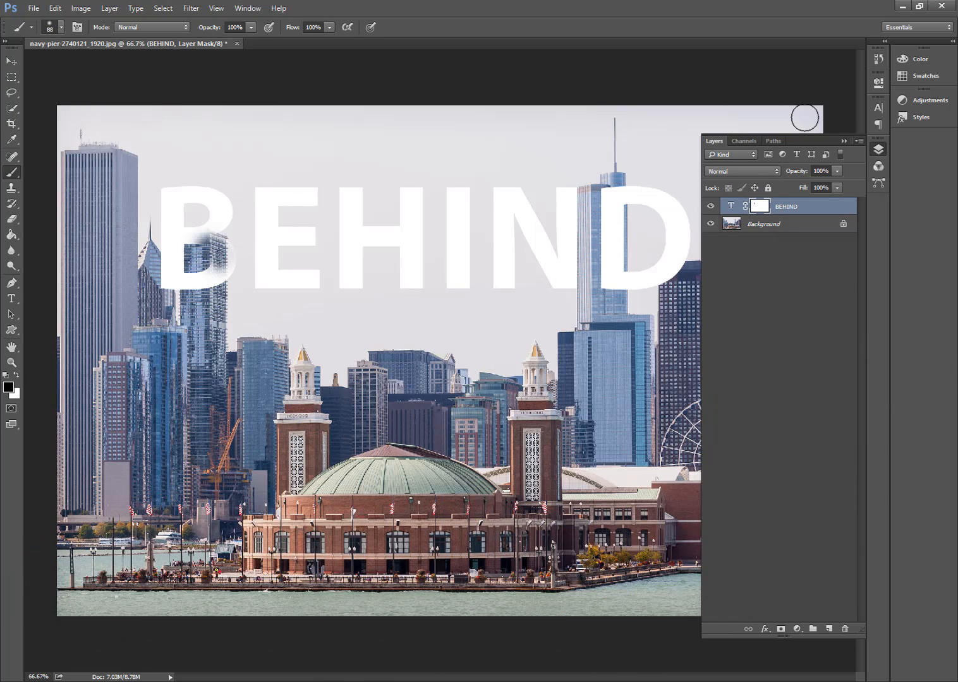
{"action": "left_click", "coordinate": [837, 170]}
{"action": "left_click", "coordinate": [803, 182]}
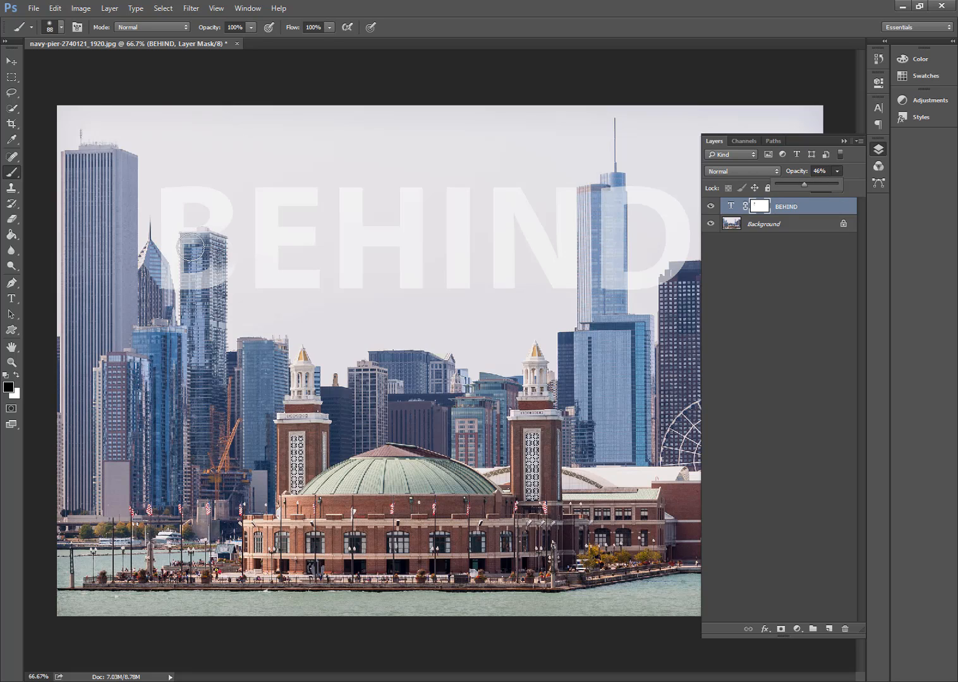
{"action": "left_click_drag", "start_coordinate": [189, 247], "coordinate": [218, 255]}
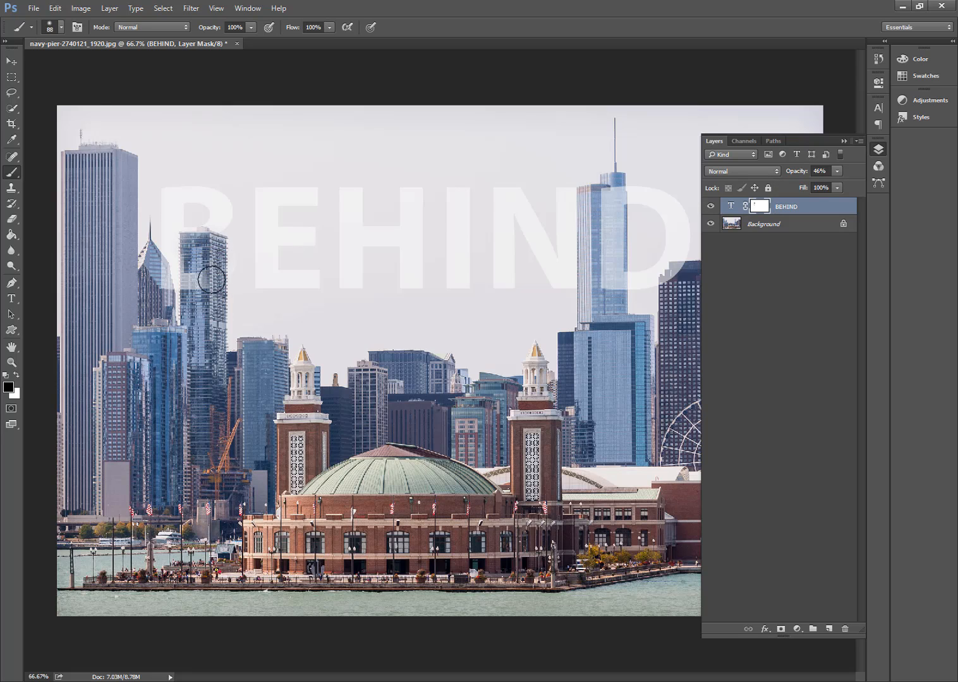
- Switch to the hard round brush and mask the text off the pointed tower, the tall blue tower and the dark tower
{"action": "left_click", "coordinate": [53, 30]}
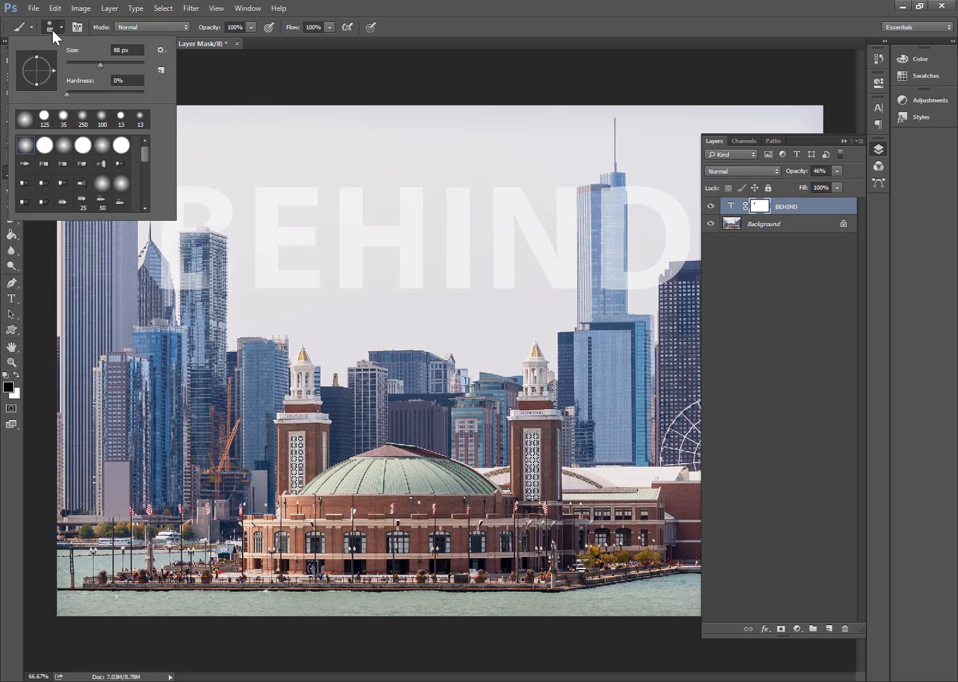
{"action": "left_click", "coordinate": [45, 146]}
{"action": "left_click", "coordinate": [617, 7]}
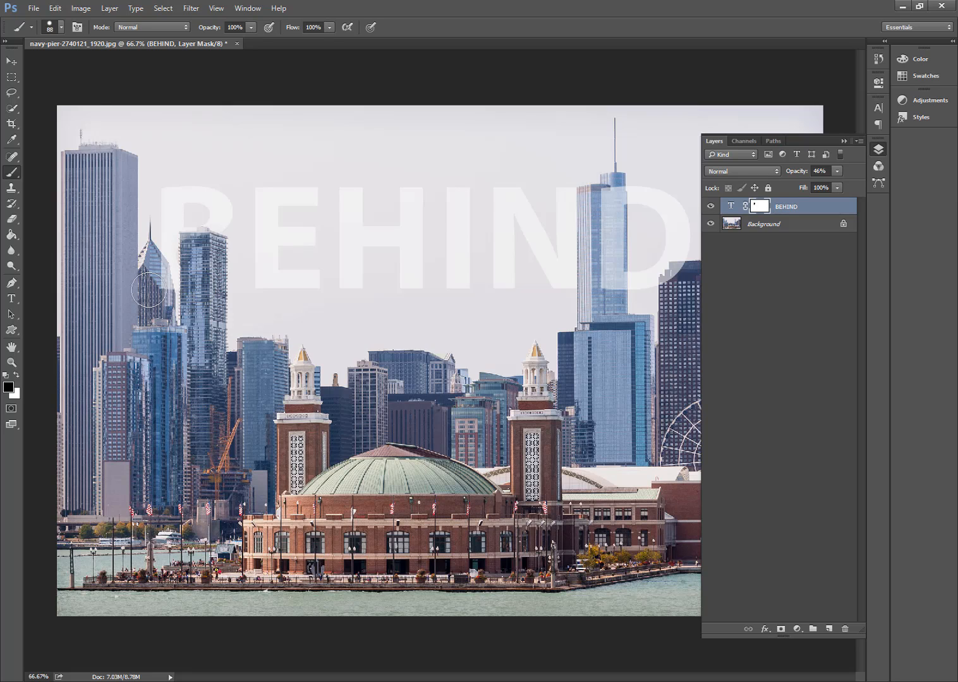
{"action": "left_click_drag", "start_coordinate": [150, 268], "coordinate": [159, 293]}
{"action": "mouse_move", "coordinate": [608, 198]}
{"action": "left_mouse_down"}
{"action": "mouse_move", "coordinate": [606, 190]}
{"action": "mouse_move", "coordinate": [611, 292]}
{"action": "mouse_move", "coordinate": [602, 184]}
{"action": "mouse_move", "coordinate": [603, 202]}
{"action": "left_mouse_up"}
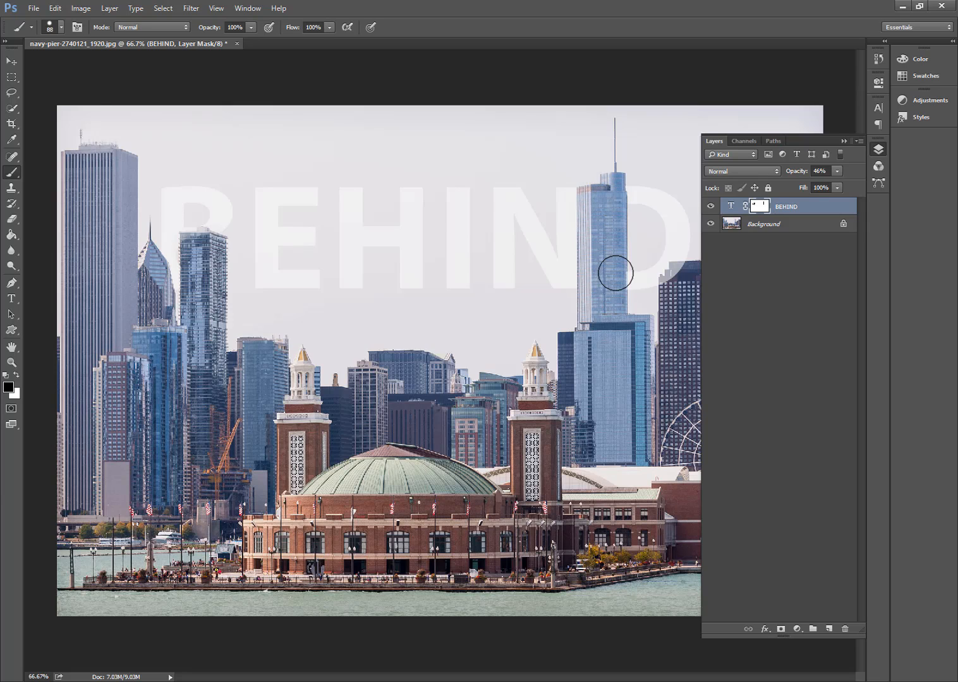
{"action": "mouse_move", "coordinate": [671, 297]}
{"action": "left_mouse_down"}
{"action": "mouse_move", "coordinate": [698, 276]}
{"action": "mouse_move", "coordinate": [687, 270]}
{"action": "left_mouse_up"}
- Reduce the brush to 45 px and mask the remaining part of the letter D off the dark tower's roof
{"action": "key", "text": "ctrl+plus"}
{"action": "key", "text": "ctrl+plus"}
{"action": "key", "text": "ctrl+plus"}
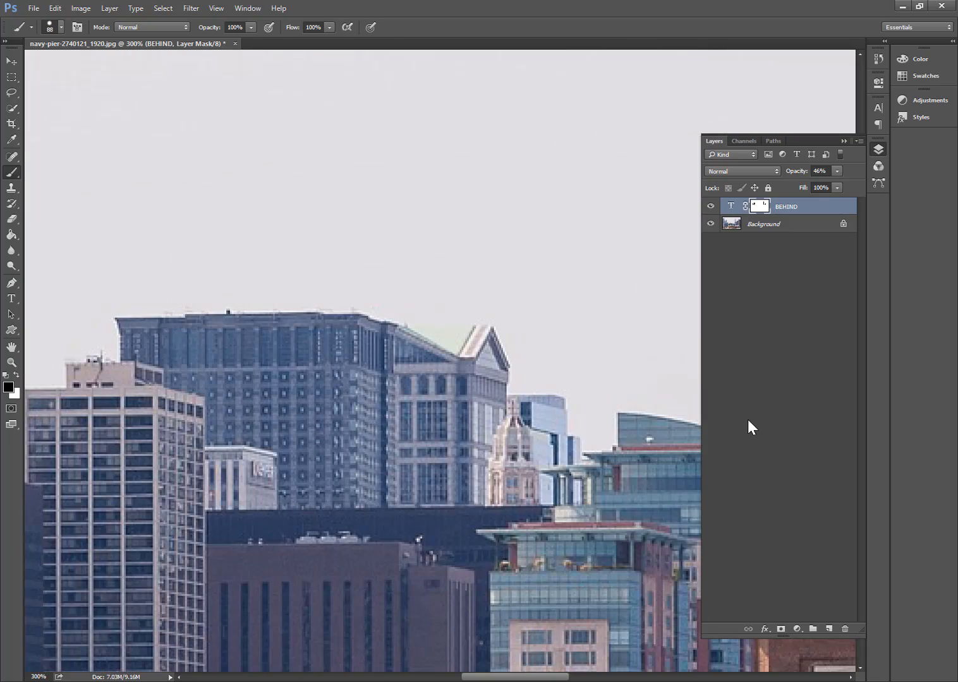
{"action": "left_click_drag", "start_coordinate": [584, 229], "coordinate": [235, 240]}
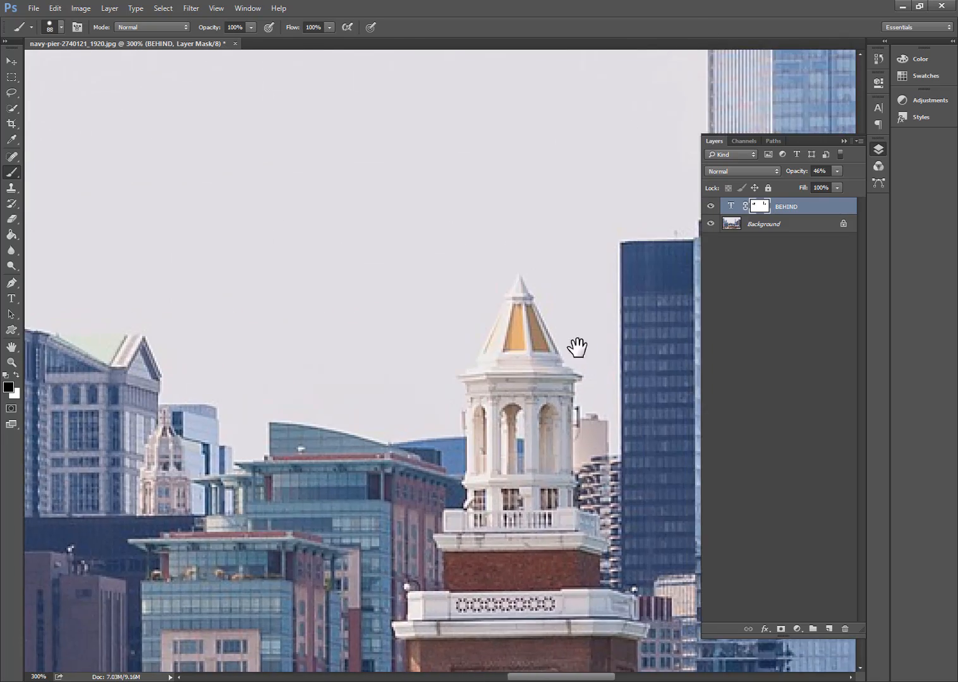
{"action": "left_click_drag", "start_coordinate": [607, 307], "coordinate": [201, 397]}
{"action": "left_click_drag", "start_coordinate": [622, 284], "coordinate": [279, 380]}
{"action": "mouse_move", "coordinate": [474, 321]}
{"action": "left_mouse_down"}
{"action": "mouse_move", "coordinate": [459, 445]}
{"action": "mouse_move", "coordinate": [513, 524]}
{"action": "left_mouse_up"}
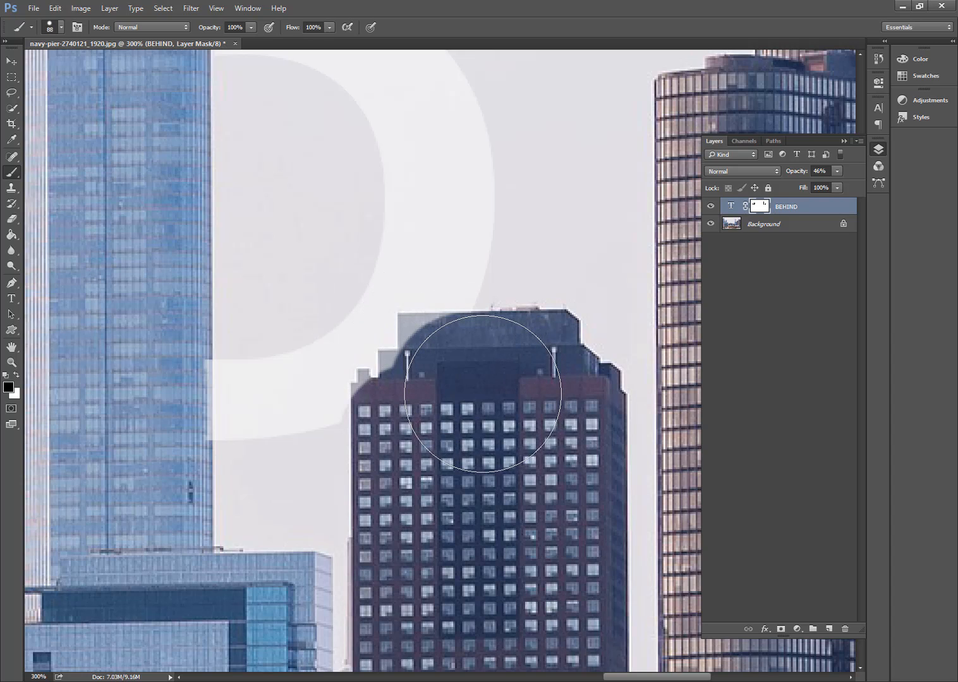
{"action": "key", "text": "bracketleft"}
{"action": "key", "text": "bracketleft"}
{"action": "key", "text": "bracketleft"}
{"action": "key", "text": "bracketleft"}
{"action": "key", "text": "bracketleft"}
{"action": "key", "text": "bracketleft"}
{"action": "key", "text": "bracketleft"}
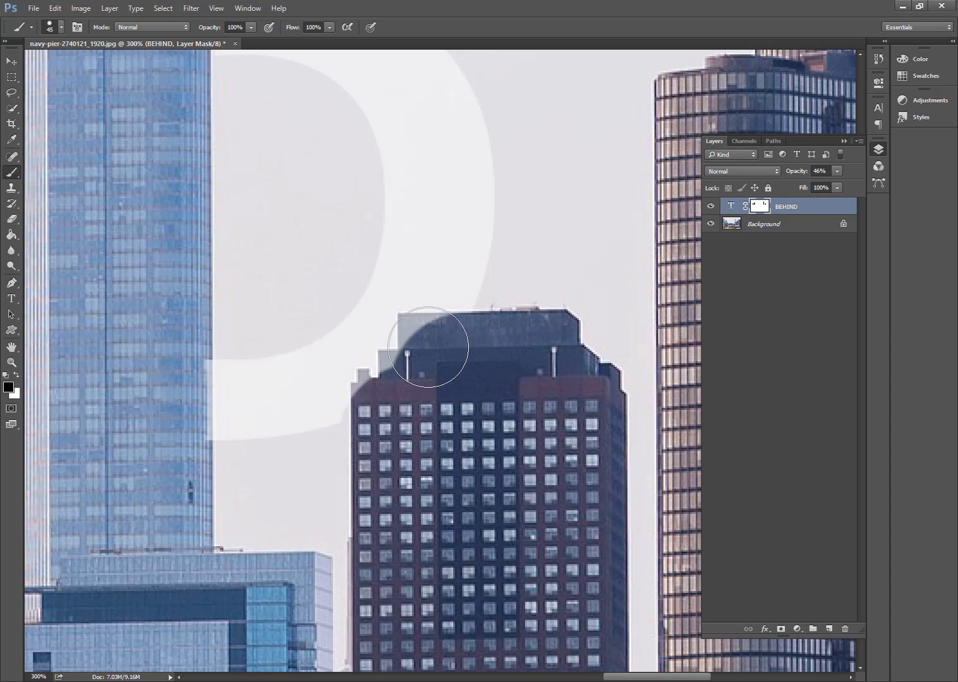
{"action": "mouse_move", "coordinate": [425, 342]}
{"action": "left_mouse_down"}
{"action": "mouse_move", "coordinate": [404, 329]}
{"action": "mouse_move", "coordinate": [461, 332]}
{"action": "mouse_move", "coordinate": [419, 338]}
{"action": "mouse_move", "coordinate": [397, 366]}
{"action": "mouse_move", "coordinate": [384, 356]}
{"action": "mouse_move", "coordinate": [389, 378]}
{"action": "mouse_move", "coordinate": [363, 374]}
{"action": "mouse_move", "coordinate": [359, 407]}
{"action": "left_mouse_up"}
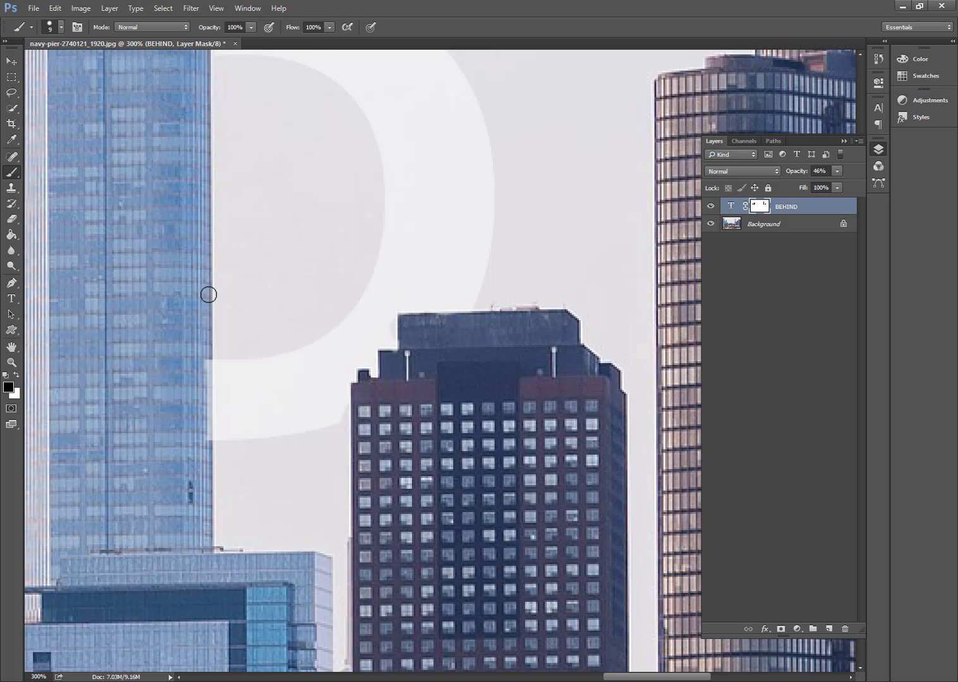
- Refine the text mask along the tall blue tower's edge beside the letter D with a 9 px brush
{"action": "left_click_drag", "start_coordinate": [209, 361], "coordinate": [205, 471]}
{"action": "scroll", "coordinate": [156, 280], "scroll_direction": "up", "scroll_amount": 3}
{"action": "scroll", "coordinate": [152, 289], "scroll_direction": "up", "scroll_amount": 1}
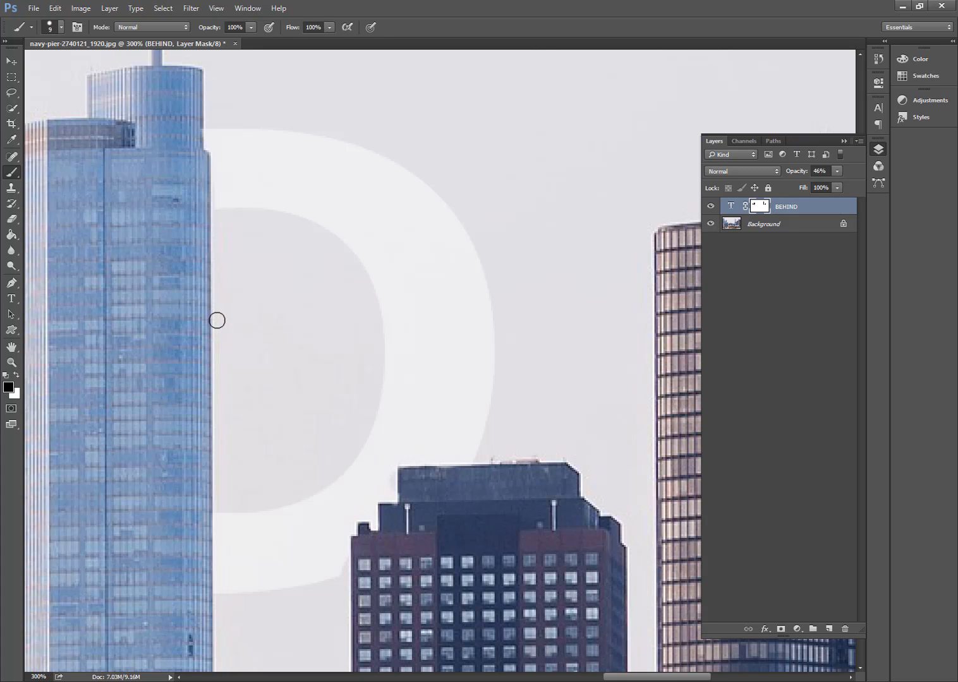
{"action": "key", "text": "ctrl+minus"}
{"action": "left_click_drag", "start_coordinate": [182, 368], "coordinate": [192, 362]}
- Restore the BEHIND text layer's opacity to 100%
{"action": "key", "text": "ctrl+minus"}
{"action": "key", "text": "ctrl+minus"}
{"action": "key", "text": "ctrl+minus"}
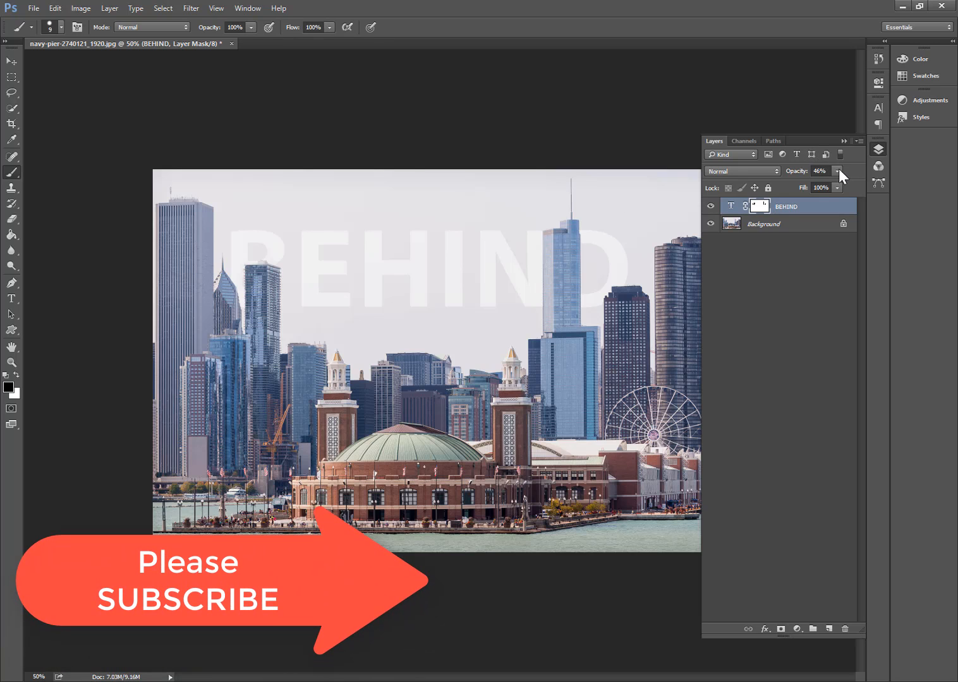
{"action": "left_click", "coordinate": [838, 171]}
{"action": "left_click_drag", "start_coordinate": [845, 186], "coordinate": [865, 187]}
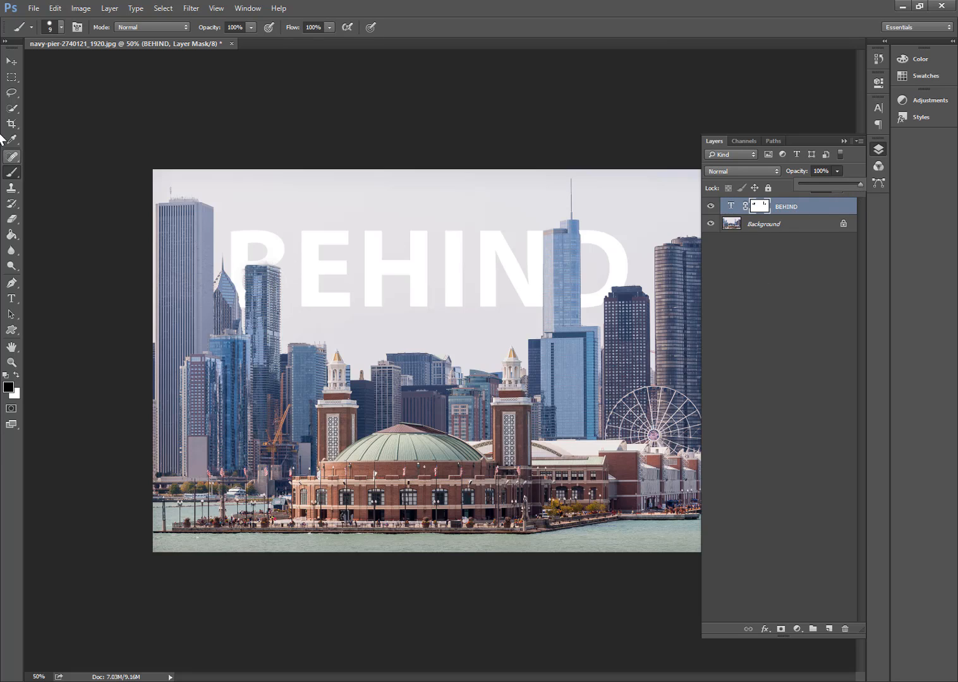
- Change the BEHIND text's colour to red (#b71818)
{"action": "left_click", "coordinate": [10, 63]}
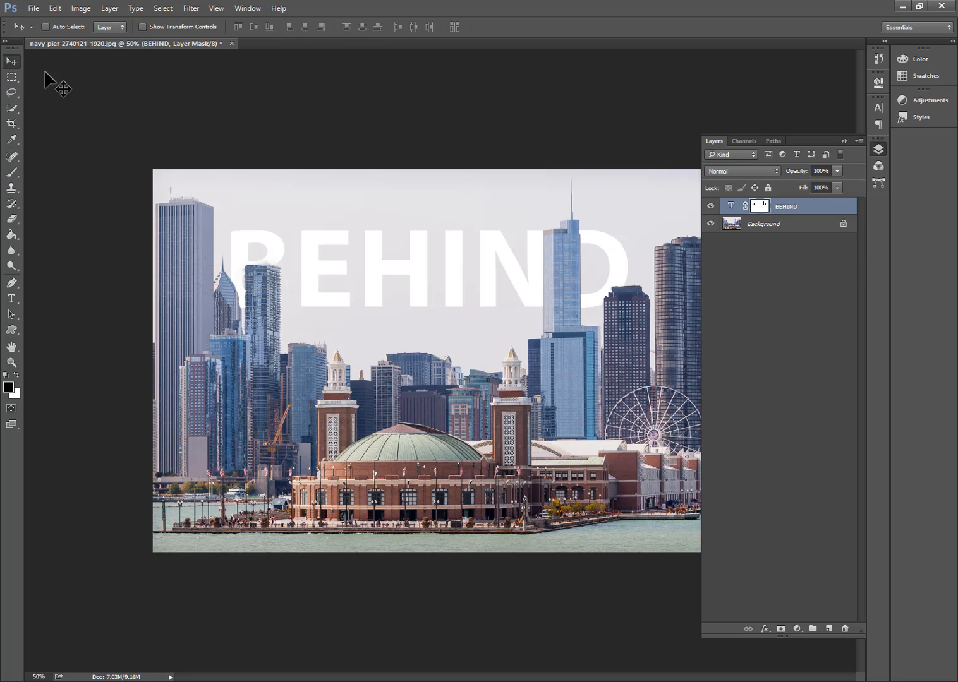
{"action": "double_click", "coordinate": [729, 209]}
{"action": "left_click", "coordinate": [426, 25]}
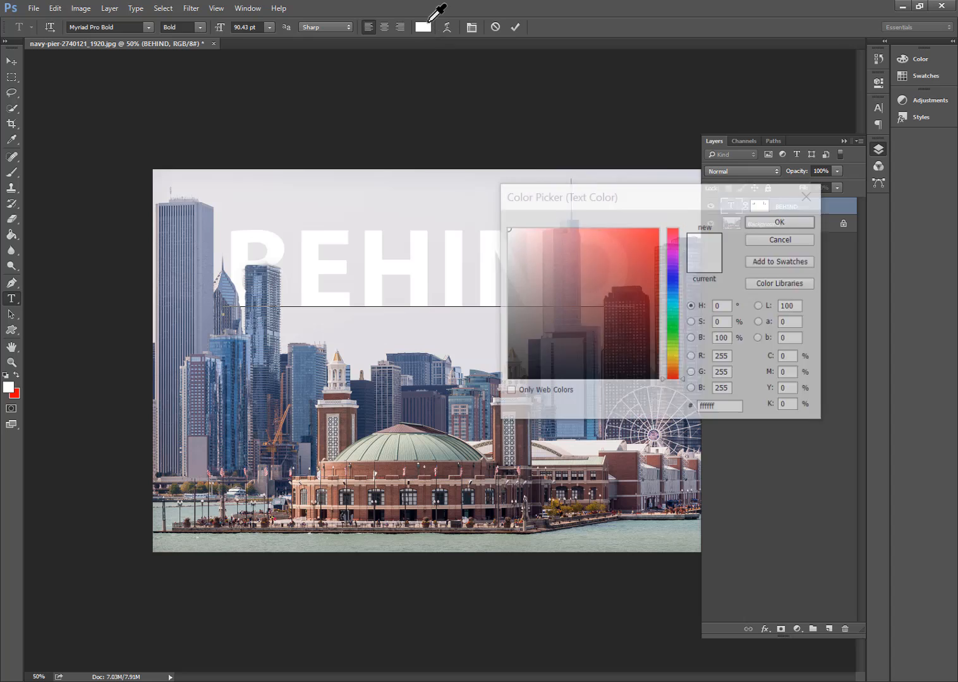
{"action": "left_click", "coordinate": [639, 271]}
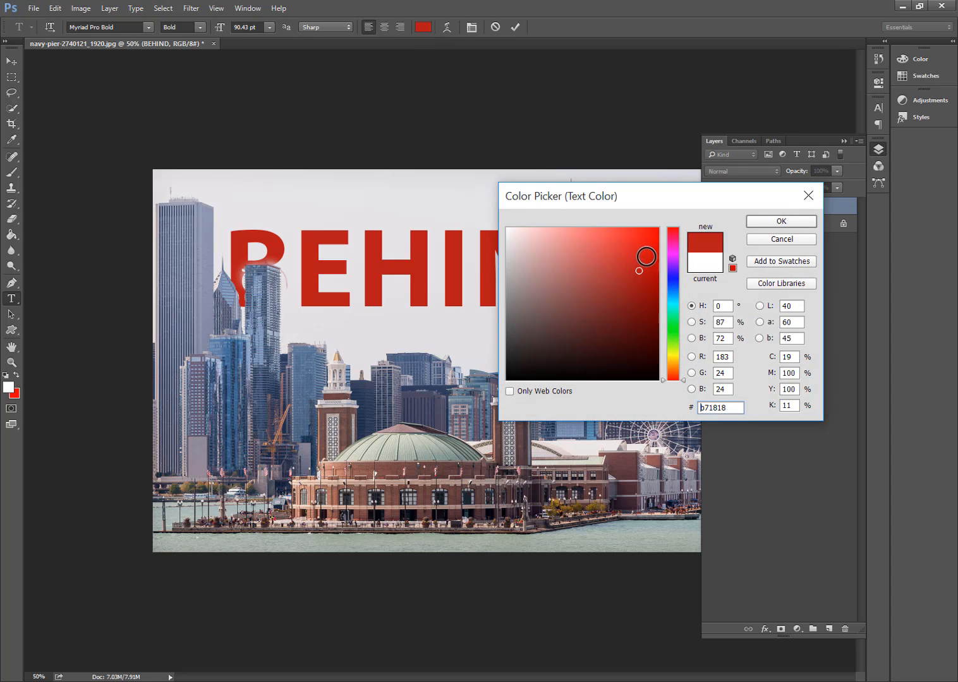
{"action": "left_click", "coordinate": [764, 222]}
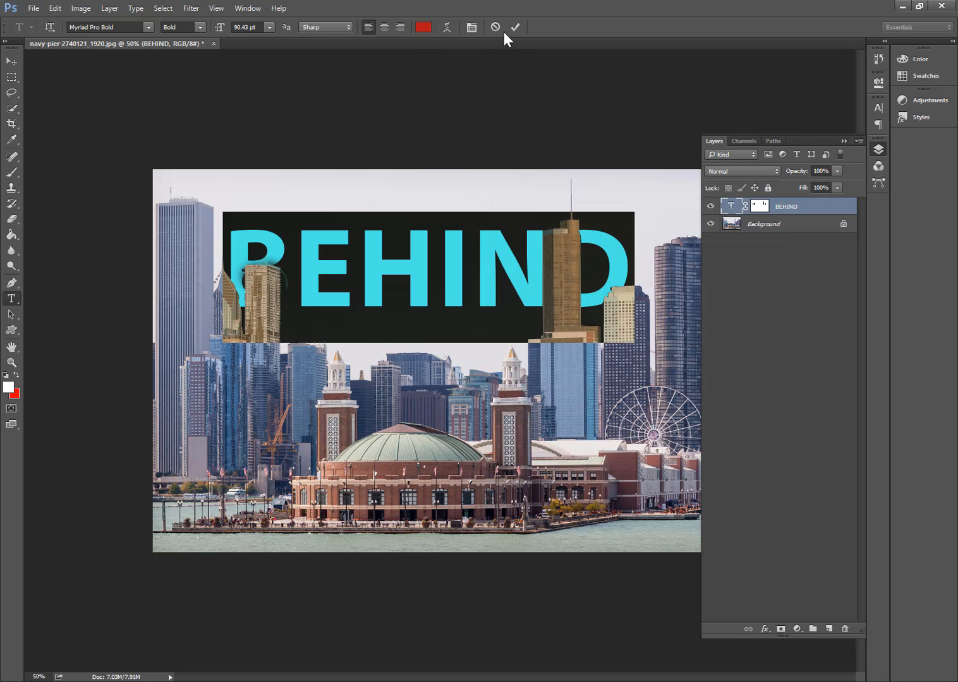
- Commit the red colour edit of the BEHIND text
{"action": "left_click", "coordinate": [516, 27]}
{"action": "key", "text": "v"}
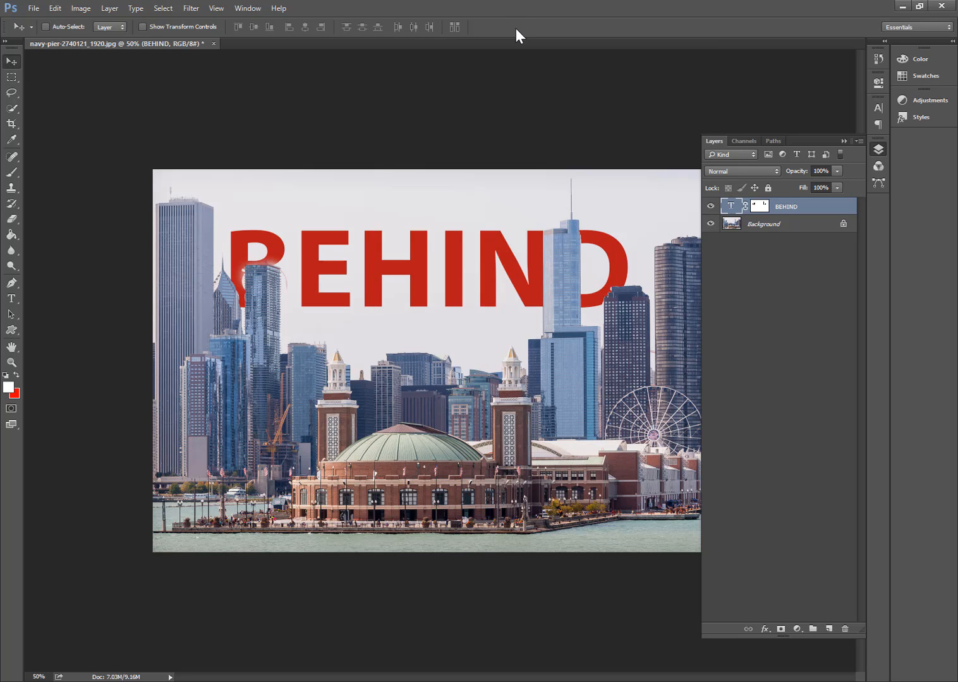
- Paint the letter B back in around the tower on the BEHIND layer's mask with a white 20 px brush
{"action": "left_click", "coordinate": [761, 207]}
{"action": "key", "text": "d"}
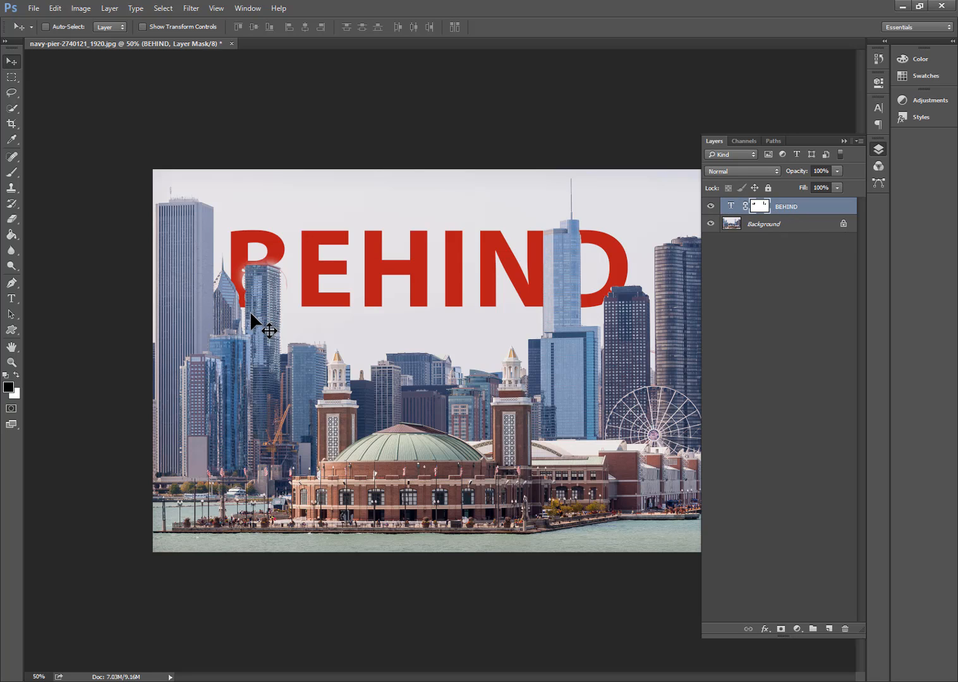
{"action": "key", "text": "ctrl+plus"}
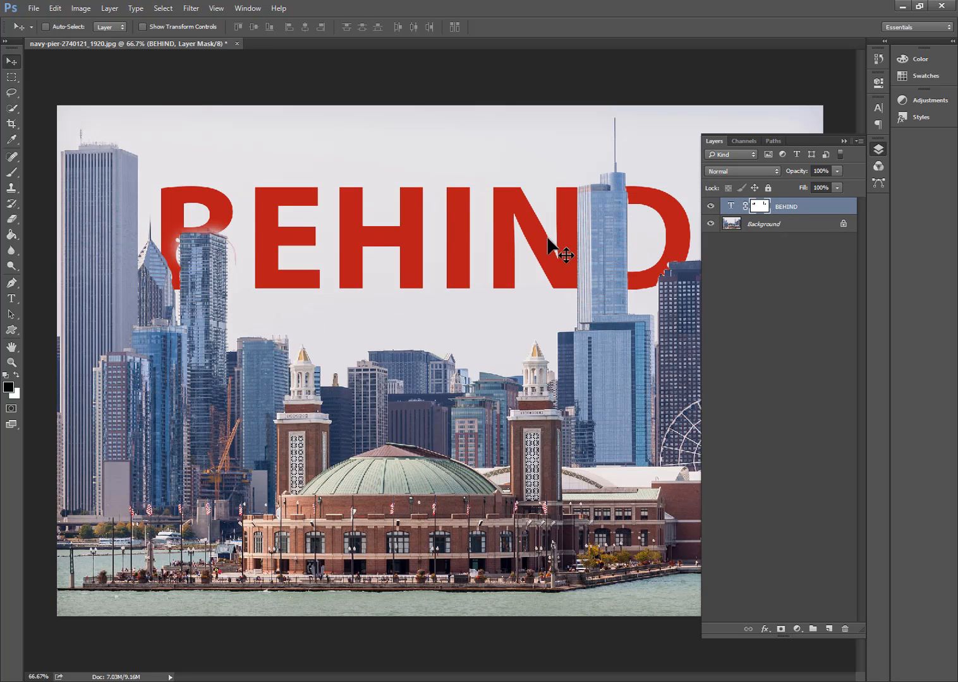
{"action": "left_click", "coordinate": [12, 362]}
{"action": "left_click", "coordinate": [16, 376]}
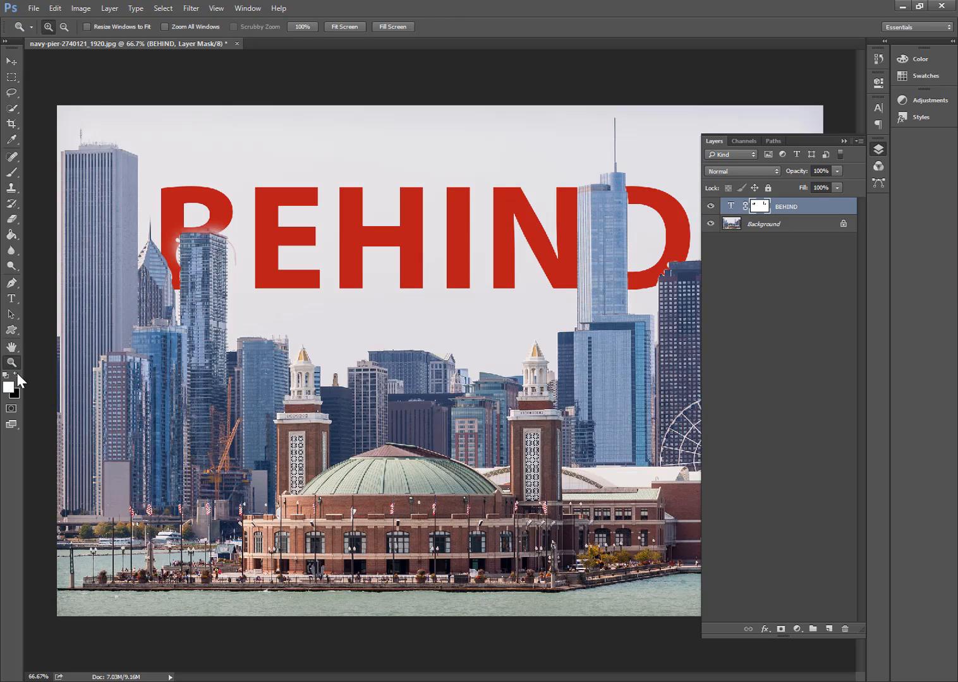
{"action": "left_click", "coordinate": [12, 172]}
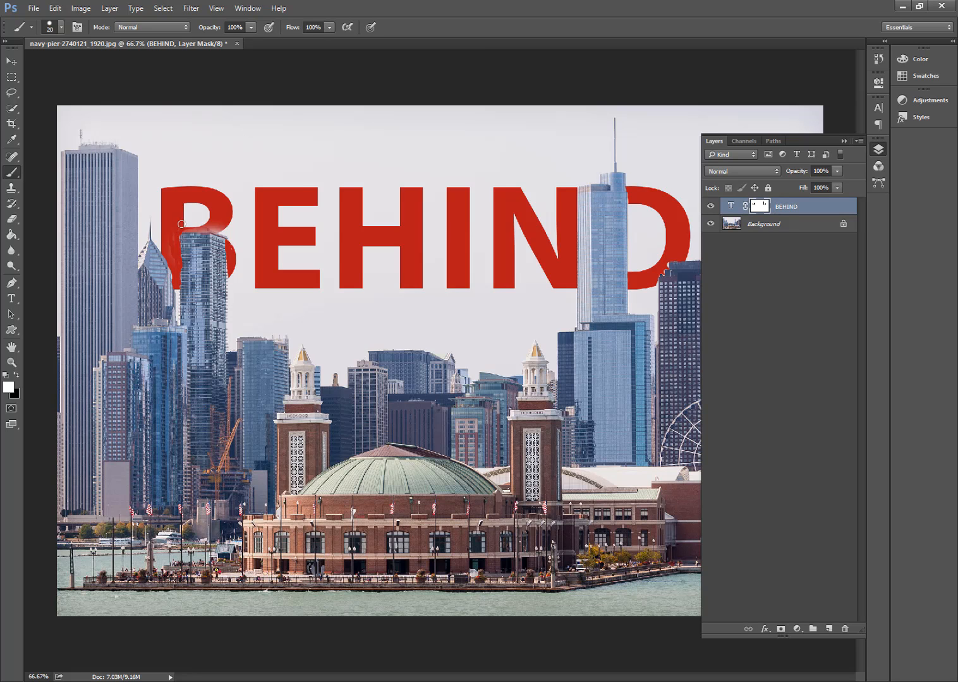
- Restore the faded part of the letter B just above the tower's roofline with the white 20 px brush
{"action": "key", "text": "ctrl+plus"}
{"action": "key", "text": "ctrl+plus"}
{"action": "key", "text": "ctrl+plus"}
{"action": "left_click_drag", "start_coordinate": [92, 306], "coordinate": [388, 495]}
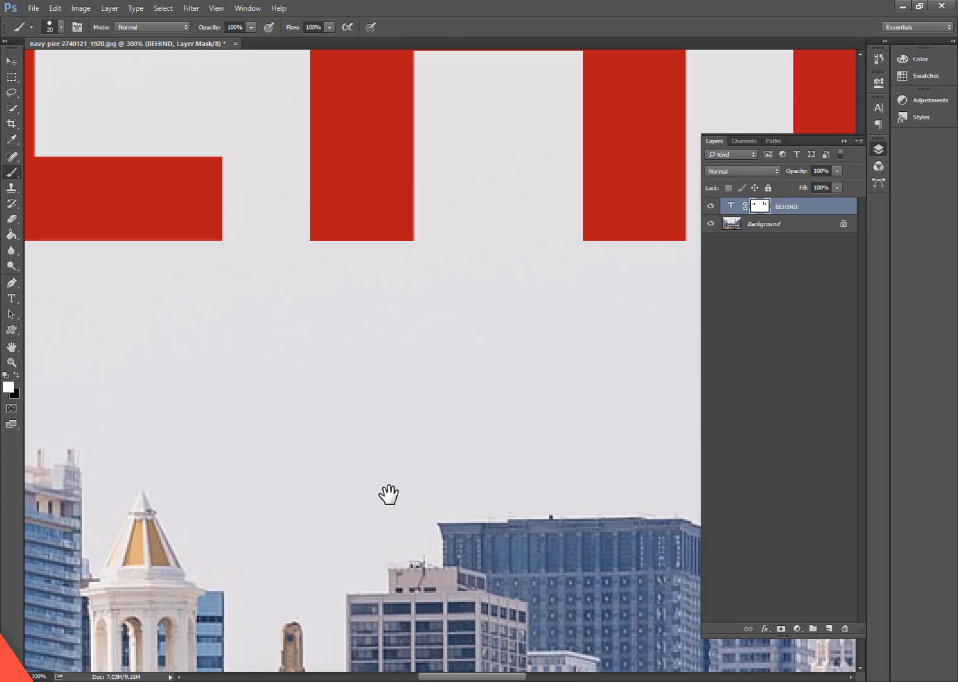
{"action": "left_click_drag", "start_coordinate": [181, 332], "coordinate": [398, 561]}
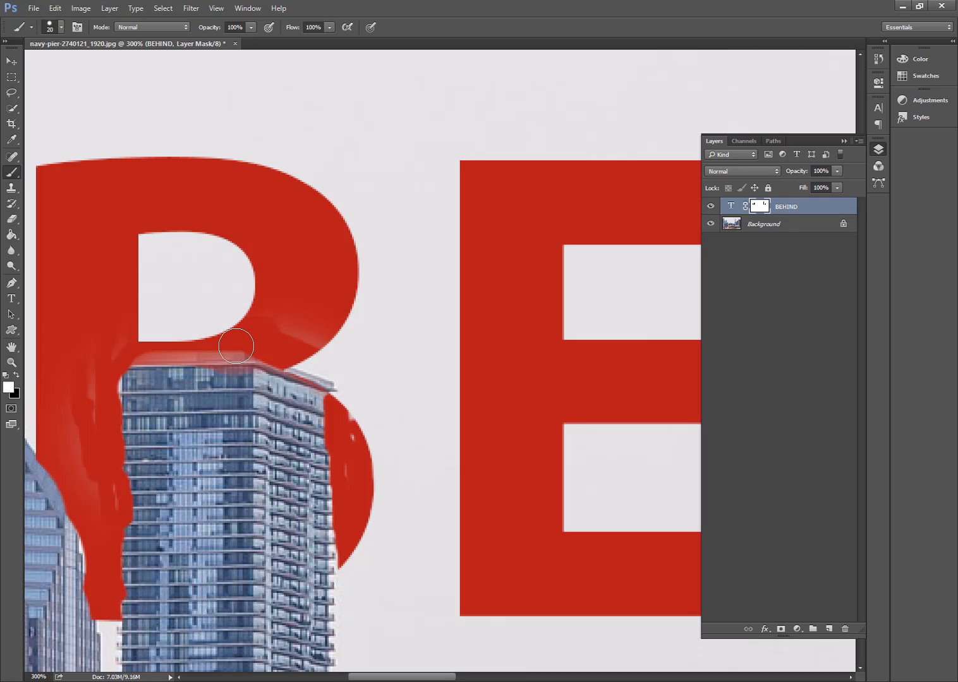
{"action": "mouse_move", "coordinate": [236, 347]}
{"action": "left_mouse_down"}
{"action": "mouse_move", "coordinate": [130, 339]}
{"action": "mouse_move", "coordinate": [252, 345]}
{"action": "mouse_move", "coordinate": [126, 345]}
{"action": "mouse_move", "coordinate": [103, 353]}
{"action": "mouse_move", "coordinate": [111, 366]}
{"action": "mouse_move", "coordinate": [93, 389]}
{"action": "left_mouse_up"}
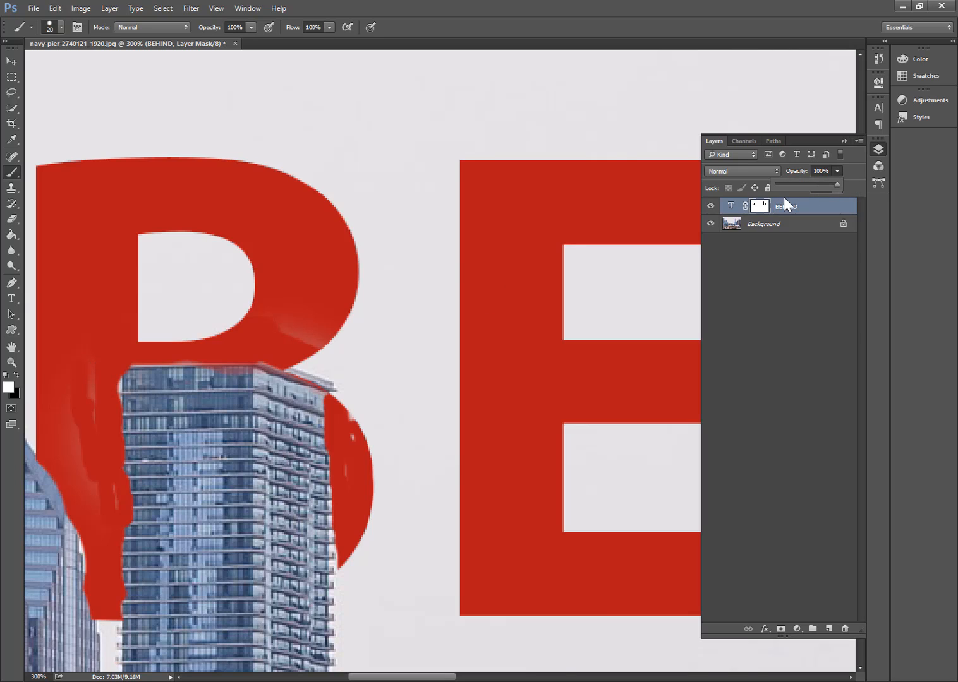
- Lower the BEHIND layer's opacity to 61% and mask the letter B off the tower's sides and roof with a black 20 px brush
{"action": "left_click_drag", "start_coordinate": [794, 186], "coordinate": [812, 186]}
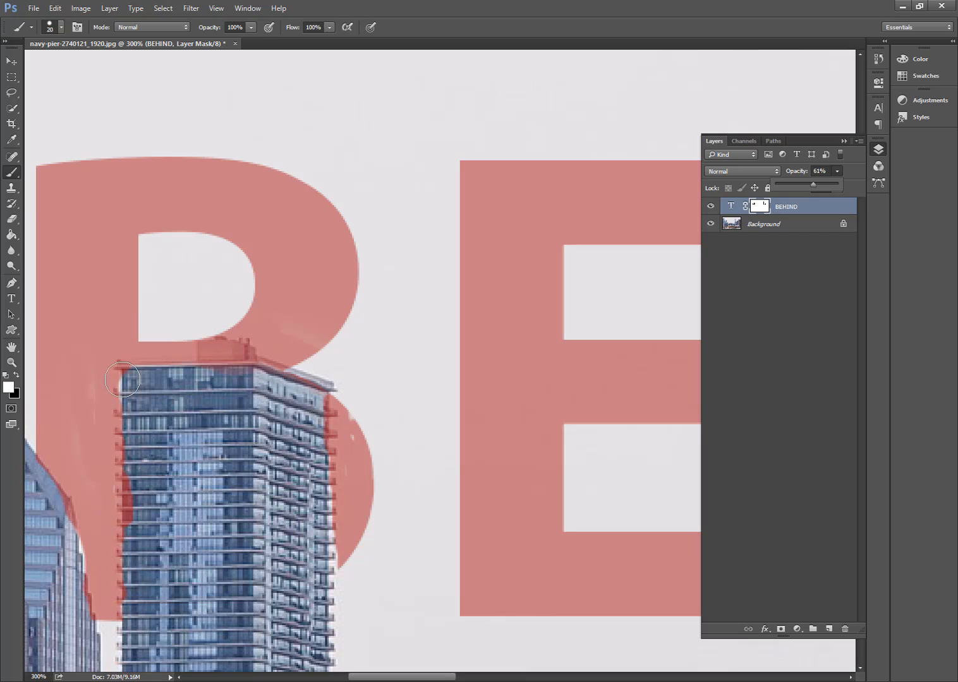
{"action": "left_click", "coordinate": [70, 422]}
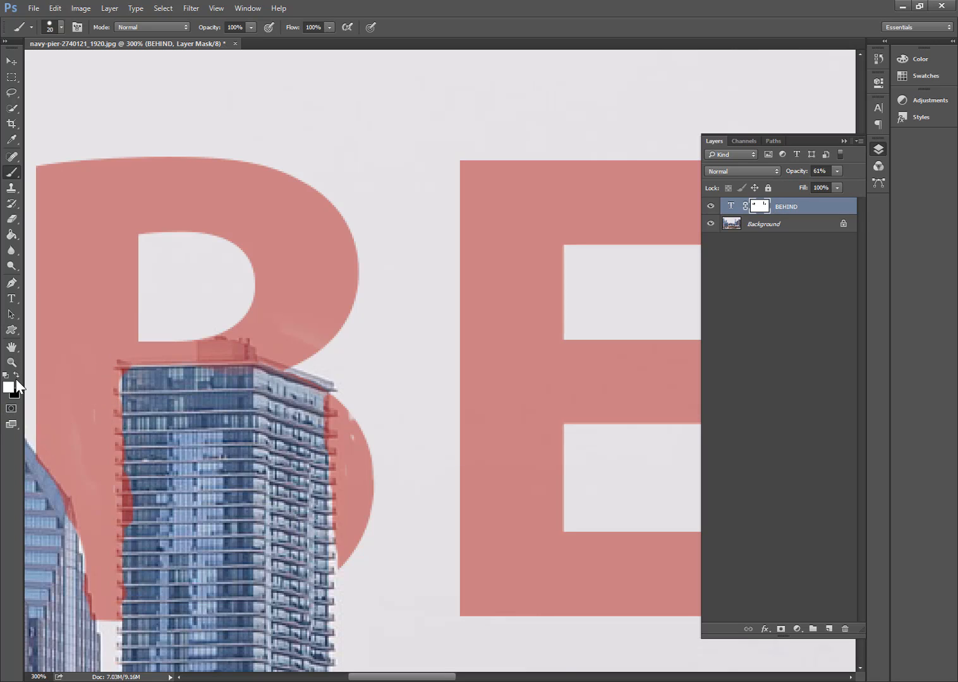
{"action": "left_click", "coordinate": [15, 374]}
{"action": "left_click", "coordinate": [15, 375]}
{"action": "left_click", "coordinate": [15, 375]}
{"action": "mouse_move", "coordinate": [137, 432]}
{"action": "left_mouse_down"}
{"action": "mouse_move", "coordinate": [146, 530]}
{"action": "mouse_move", "coordinate": [143, 506]}
{"action": "mouse_move", "coordinate": [129, 619]}
{"action": "left_mouse_up"}
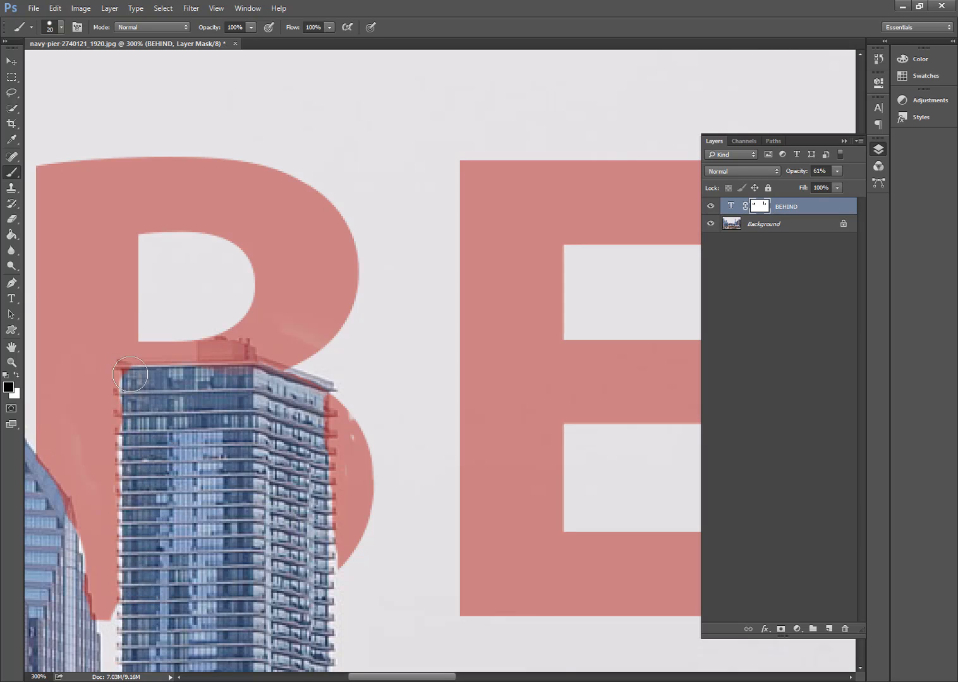
{"action": "mouse_move", "coordinate": [133, 375]}
{"action": "left_mouse_down"}
{"action": "mouse_move", "coordinate": [171, 378]}
{"action": "mouse_move", "coordinate": [213, 363]}
{"action": "mouse_move", "coordinate": [213, 347]}
{"action": "mouse_move", "coordinate": [288, 388]}
{"action": "mouse_move", "coordinate": [278, 387]}
{"action": "mouse_move", "coordinate": [316, 394]}
{"action": "mouse_move", "coordinate": [314, 521]}
{"action": "left_mouse_up"}
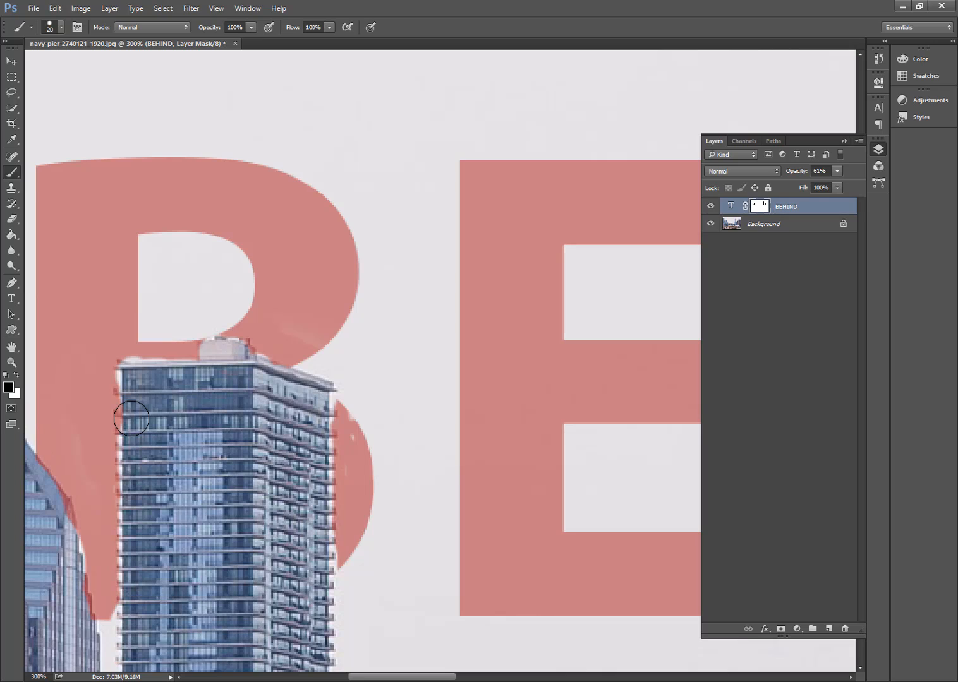
- Reduce the brush to 5 px and mask the letter B off the balcony ends along the tower's left edge
{"action": "key", "text": "bracketleft"}
{"action": "key", "text": "bracketleft"}
{"action": "key", "text": "bracketleft"}
{"action": "left_click_drag", "start_coordinate": [118, 414], "coordinate": [125, 413]}
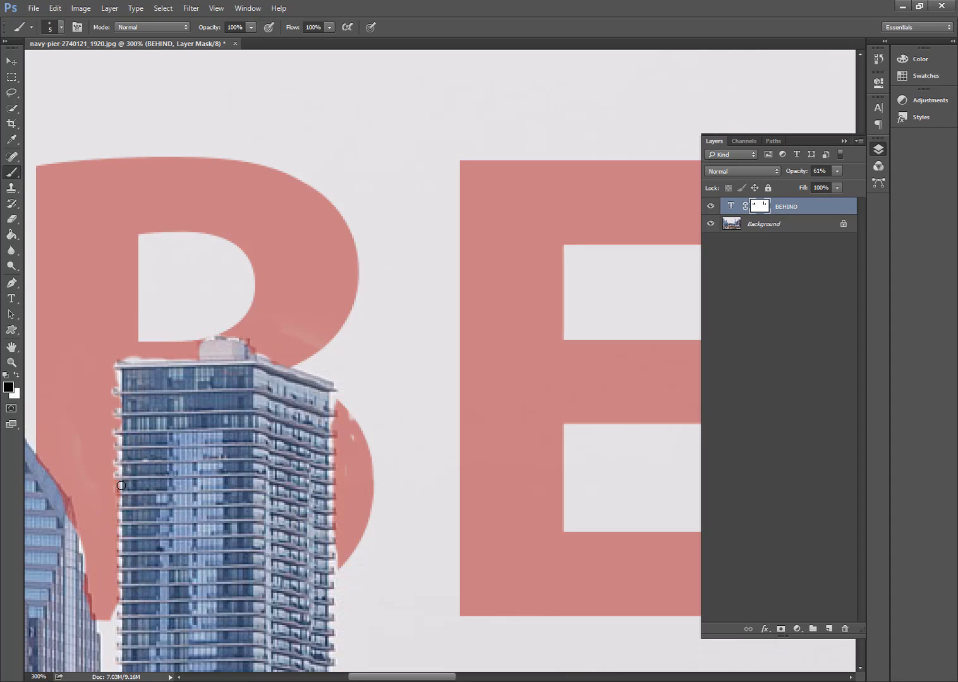
- Restore the over-masked parts of the letter B along the tower's roofline and edges with a white 5 px brush
{"action": "left_click", "coordinate": [17, 375]}
{"action": "mouse_move", "coordinate": [174, 357]}
{"action": "left_mouse_down"}
{"action": "mouse_move", "coordinate": [110, 357]}
{"action": "mouse_move", "coordinate": [114, 375]}
{"action": "left_mouse_up"}
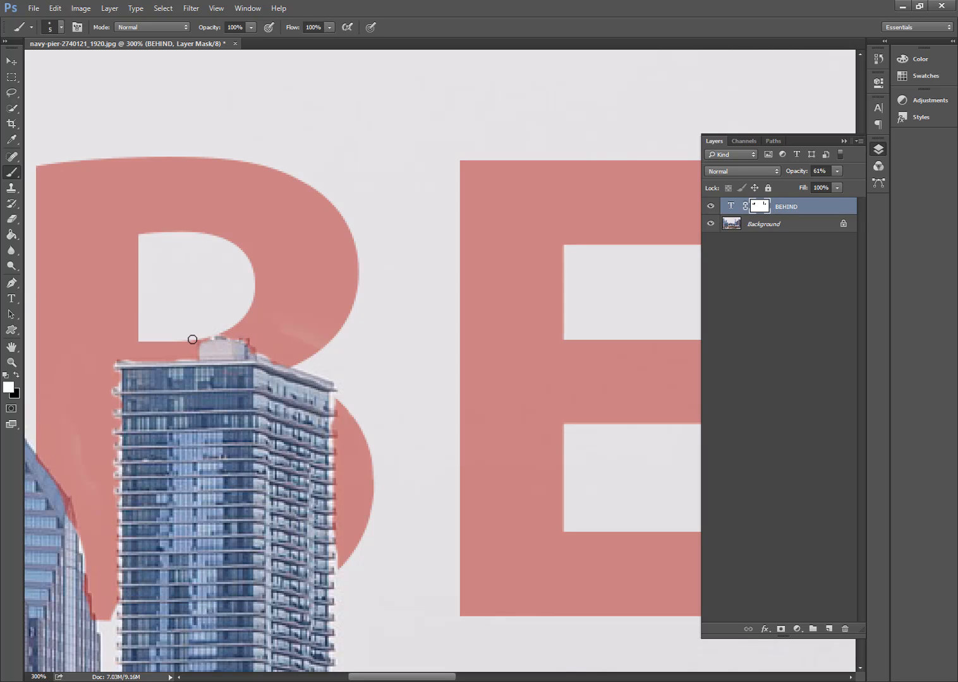
{"action": "left_click", "coordinate": [9, 59]}
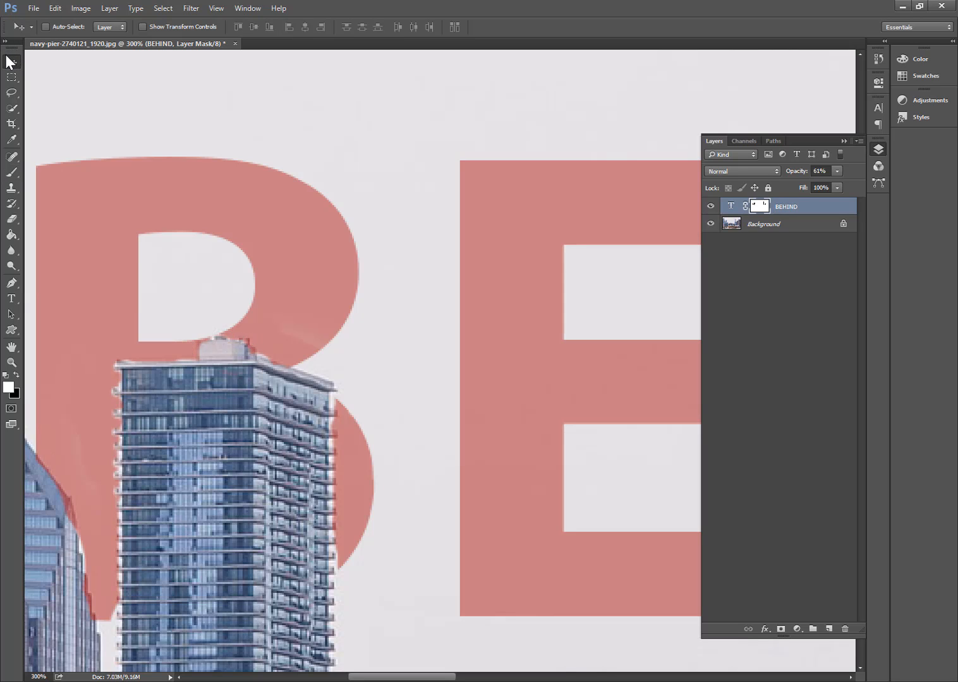